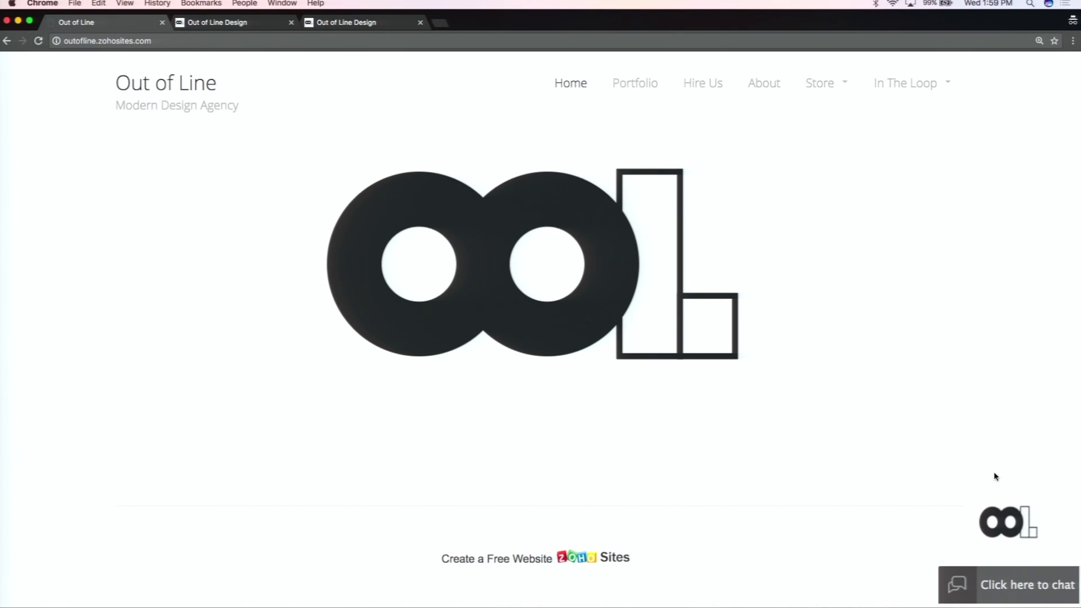
Start a website chat with the message "I bought a shirt and it was too large and I am not that way".
mouse_move(1015, 536)
click(995, 598)
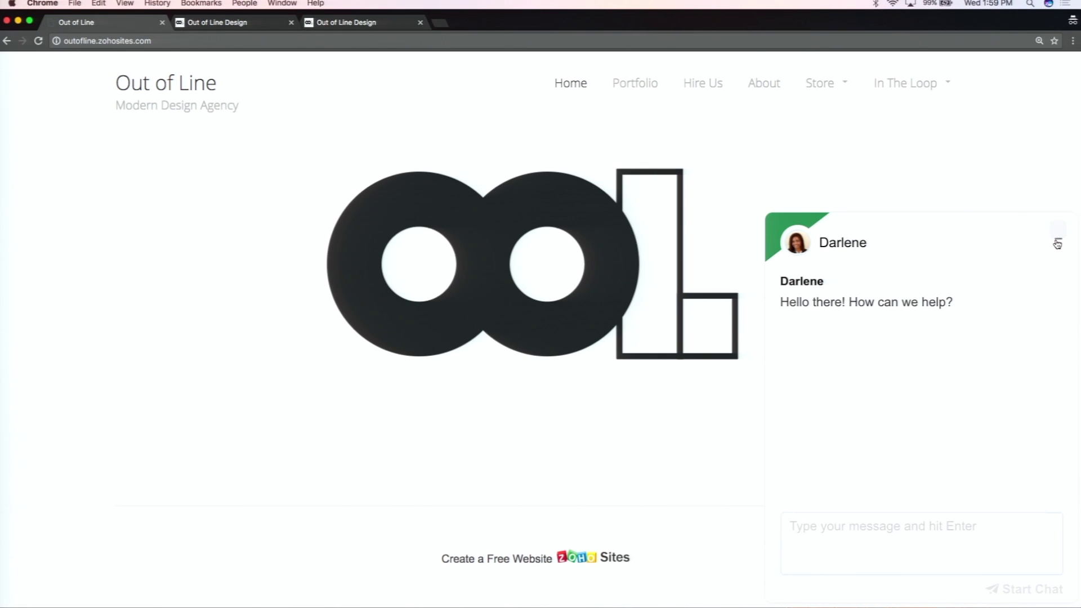
click(848, 531)
text(I bought a shirt and it was too large and I am not that way)
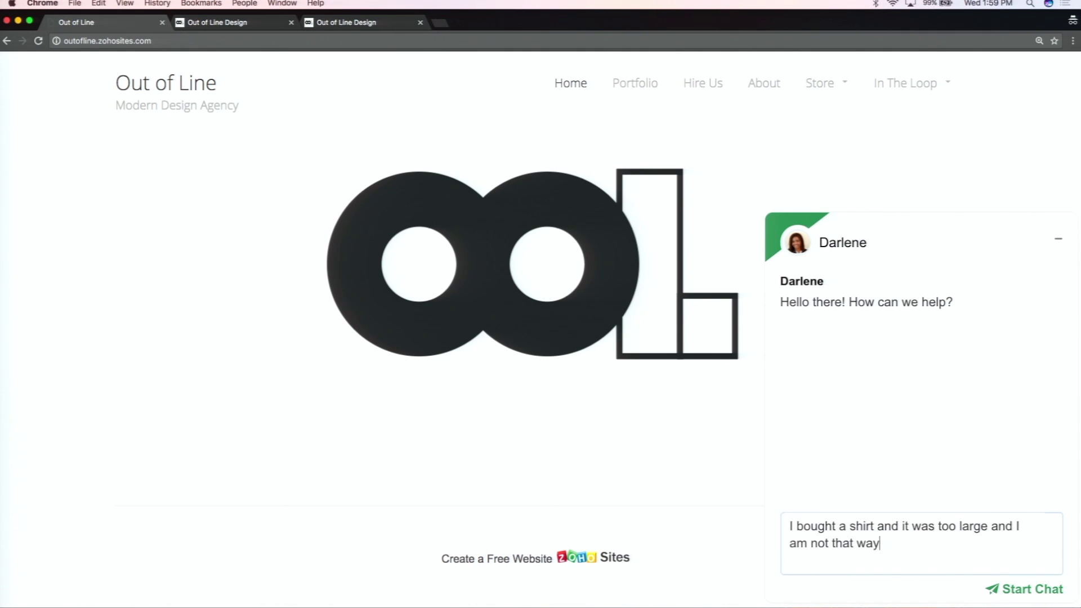
click(1022, 585)
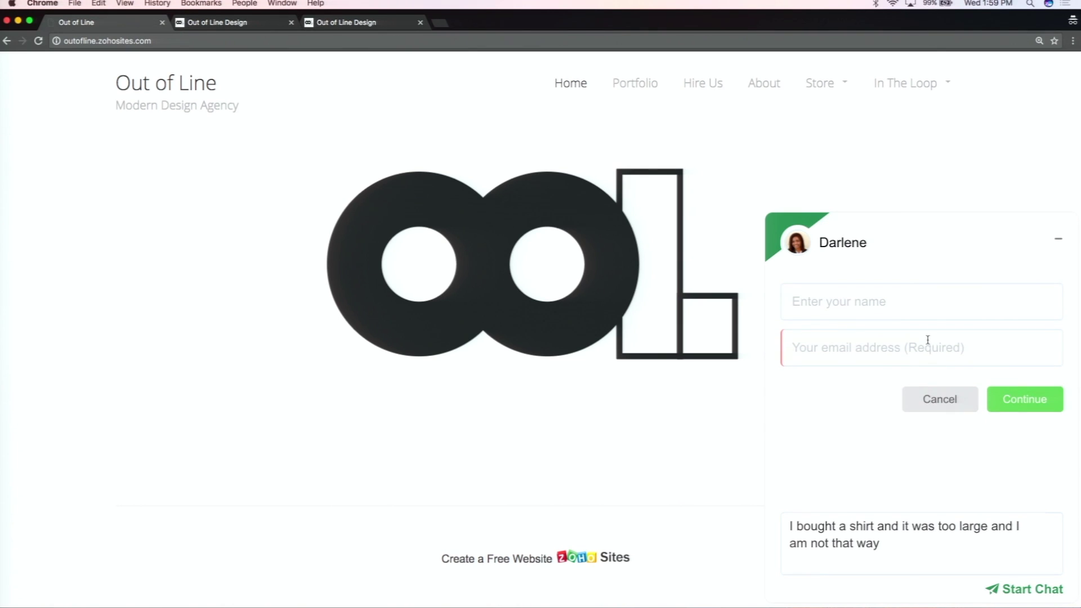
Fill in the chat visitor's name and email address and continue to send the message.
click(920, 301)
text(Travis)
key(Tab)
text(travis_)
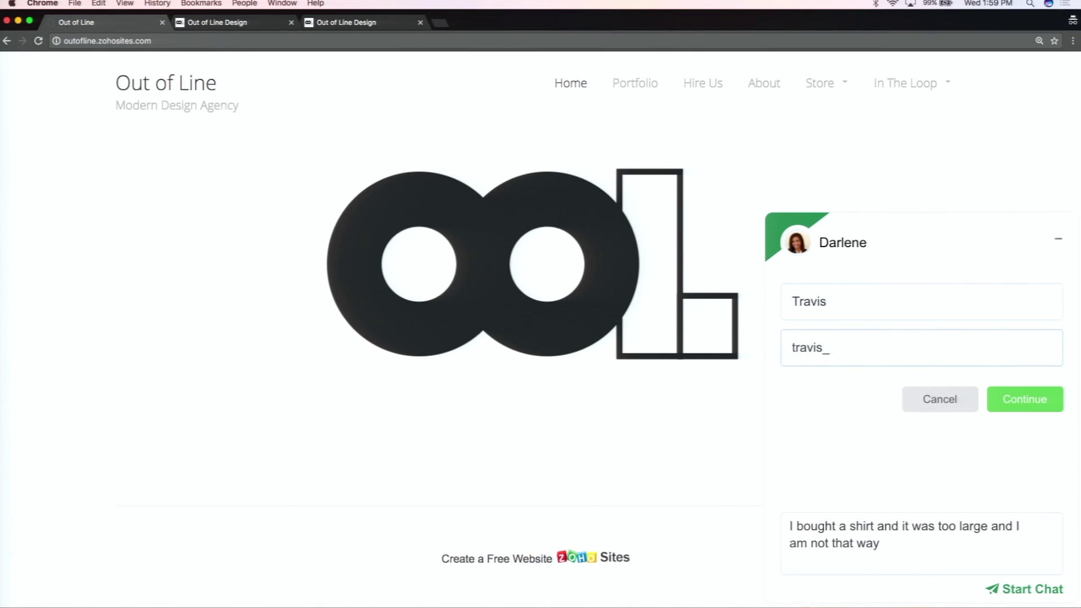
text(email@email.com)
click(1015, 406)
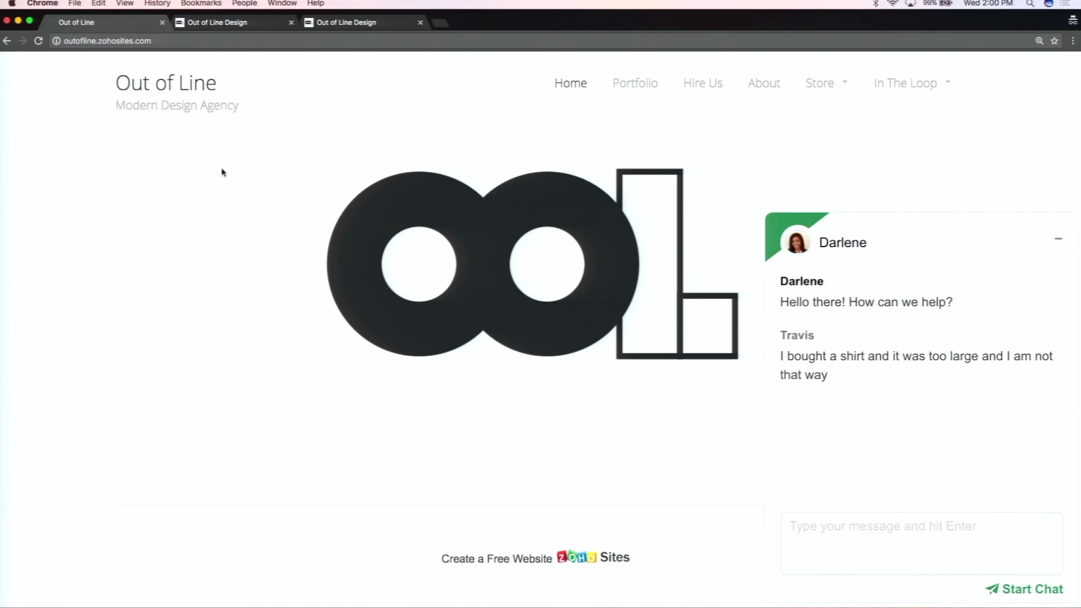
View the Out of Line Design help center home page and switch to the Zoho Desk agent dashboard.
click(227, 21)
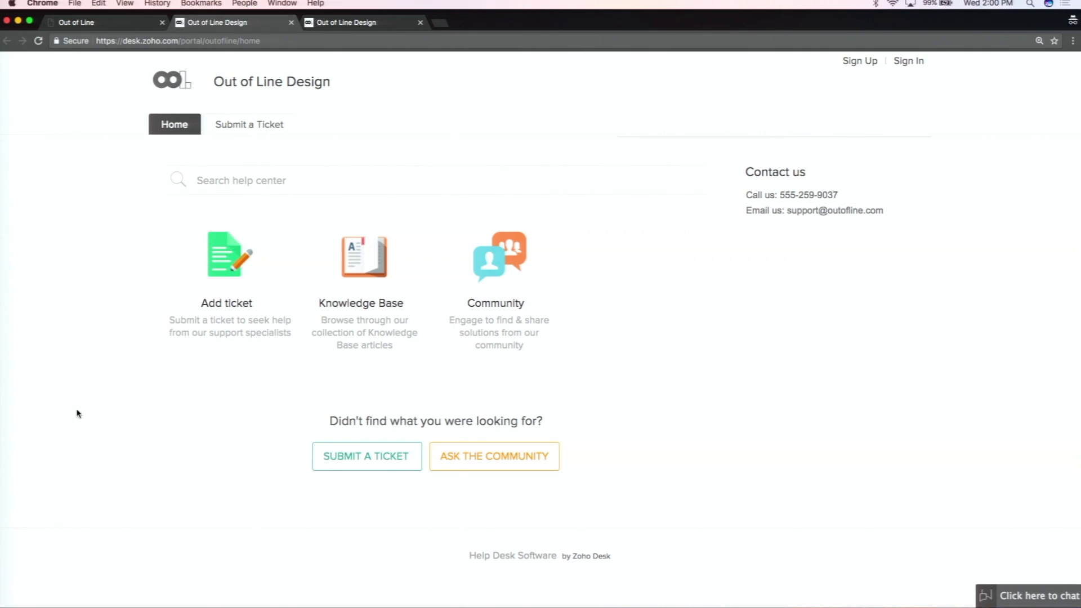
key(super+plus)
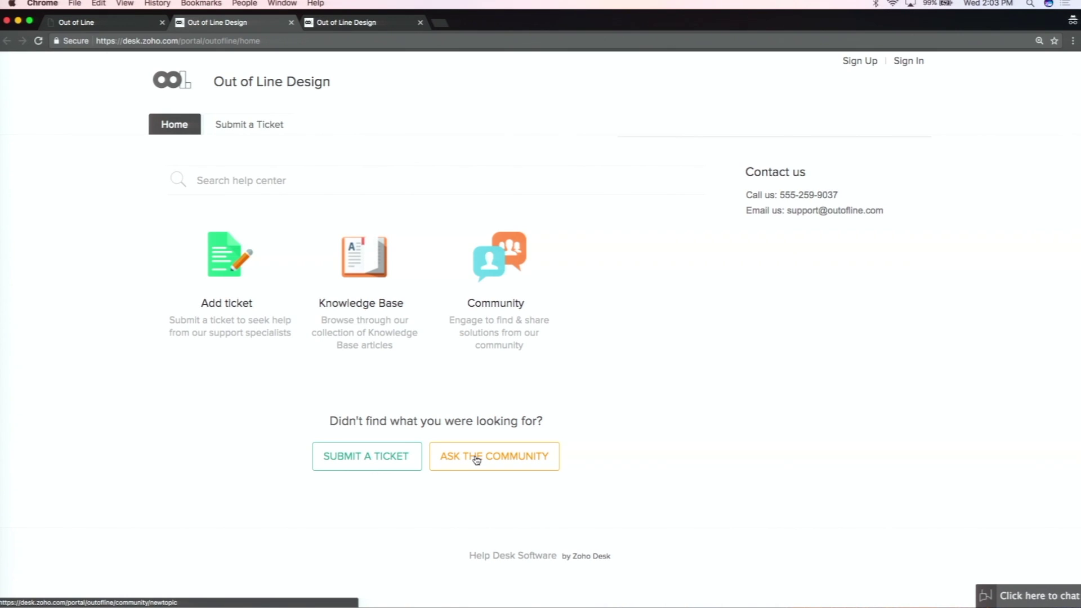
click(371, 24)
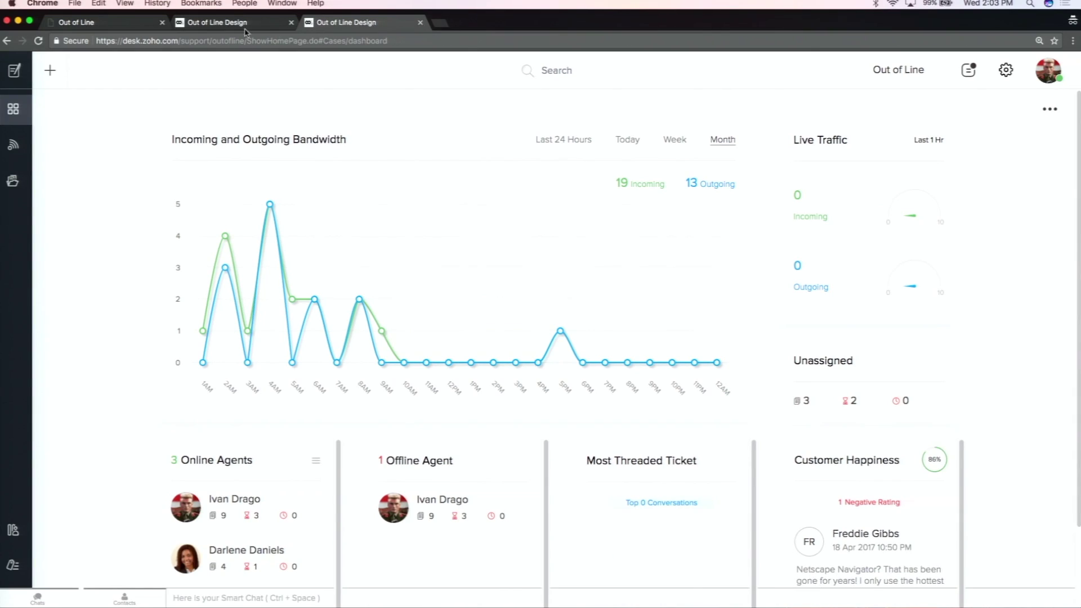
Go to the Tickets module and show the All Tickets view.
click(63, 71)
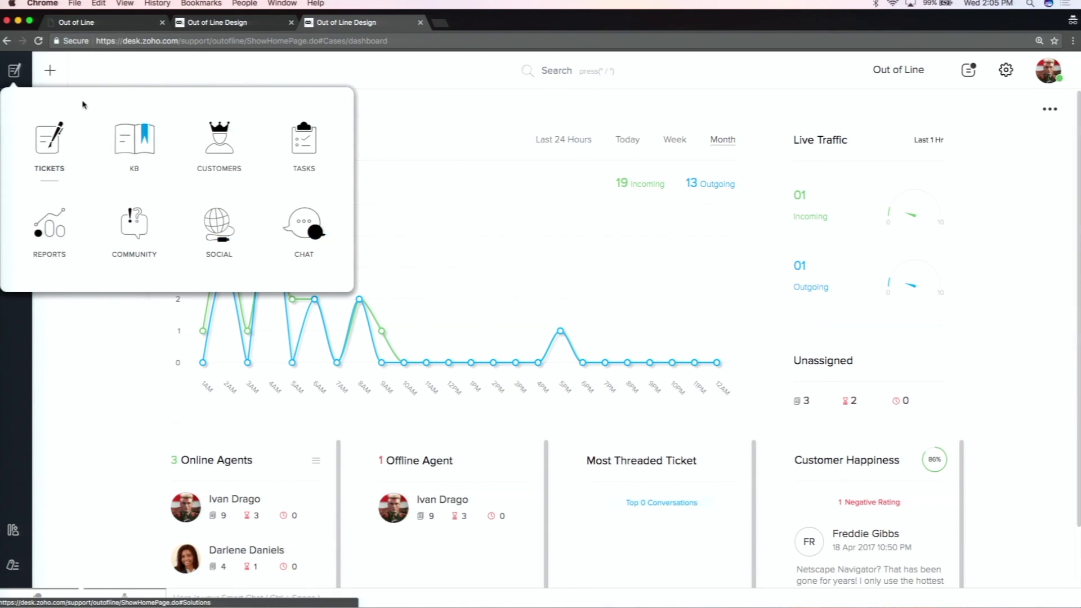
click(55, 138)
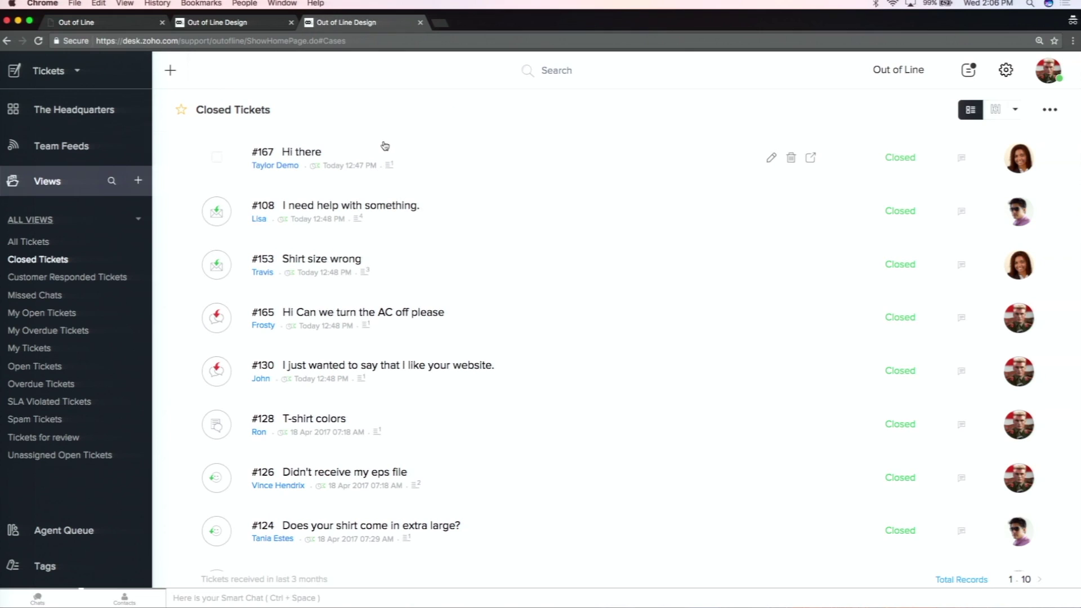
click(40, 241)
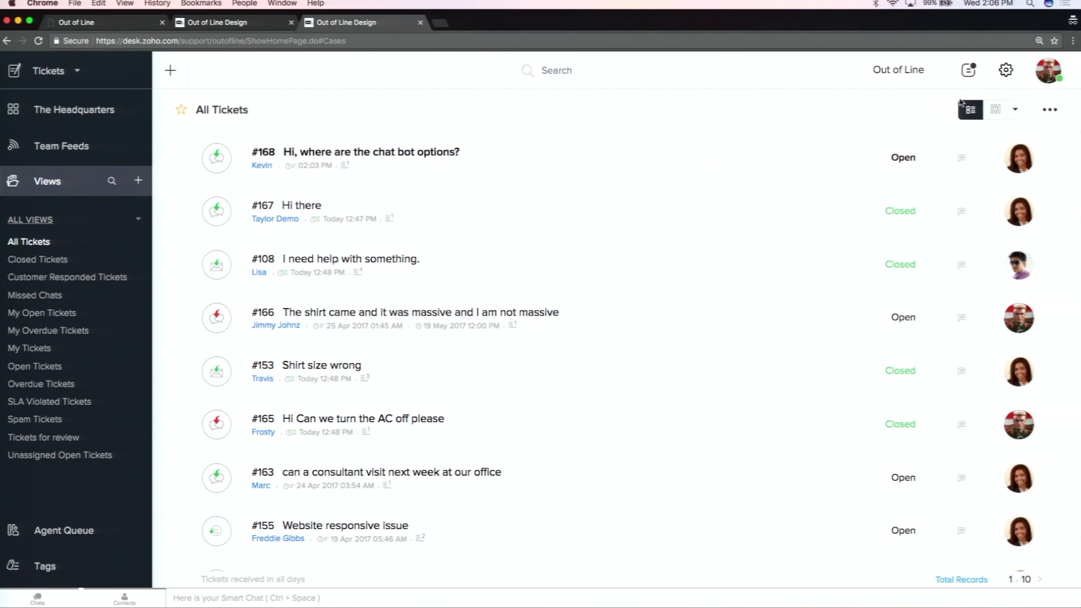
Display all tickets grouped by due date in Countdown Mode.
click(963, 107)
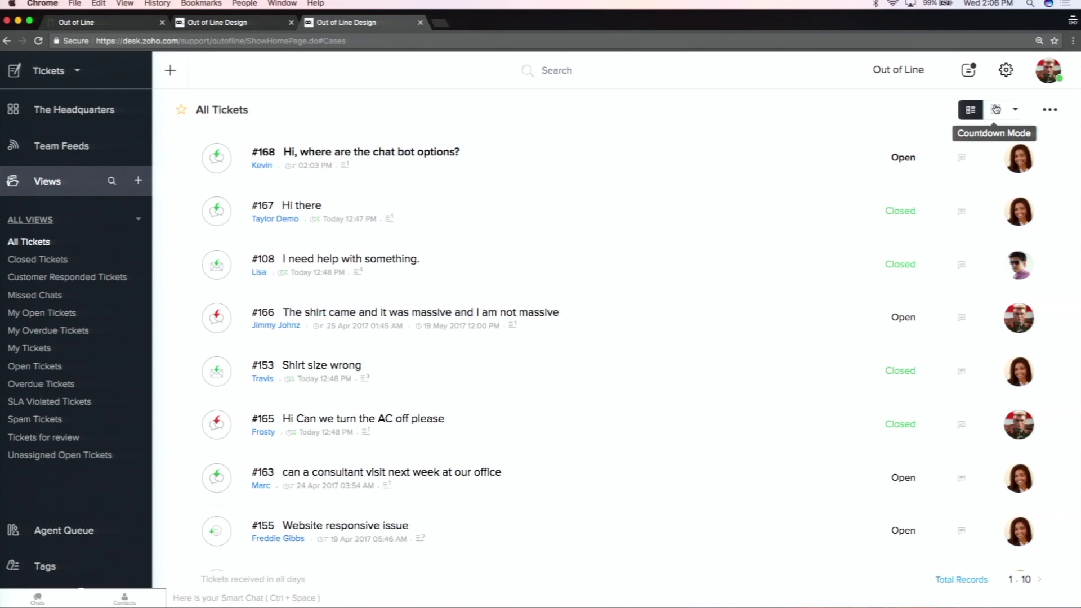
click(1015, 109)
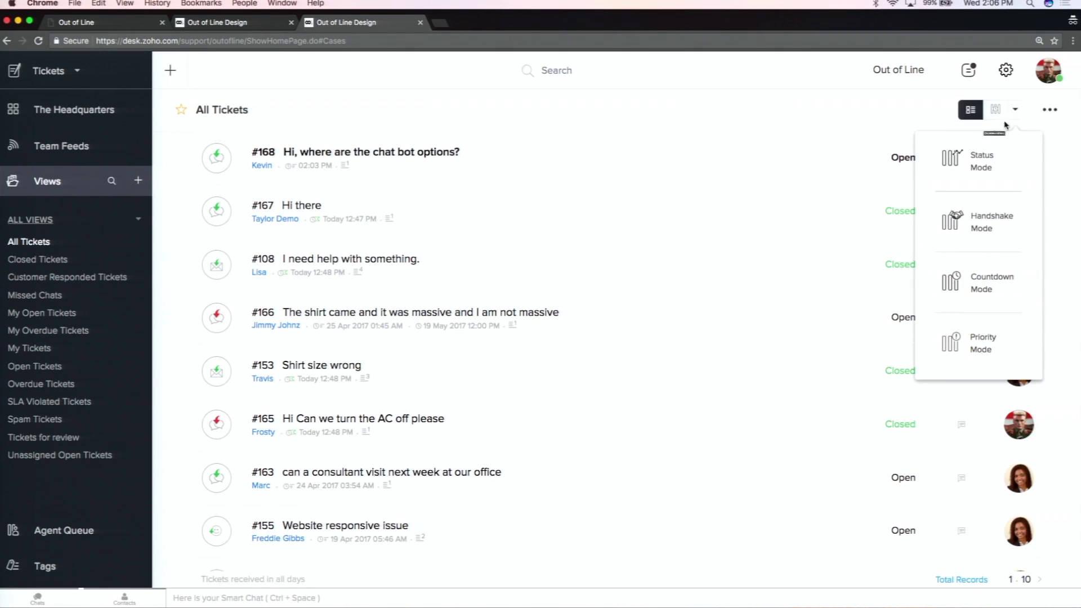
click(982, 289)
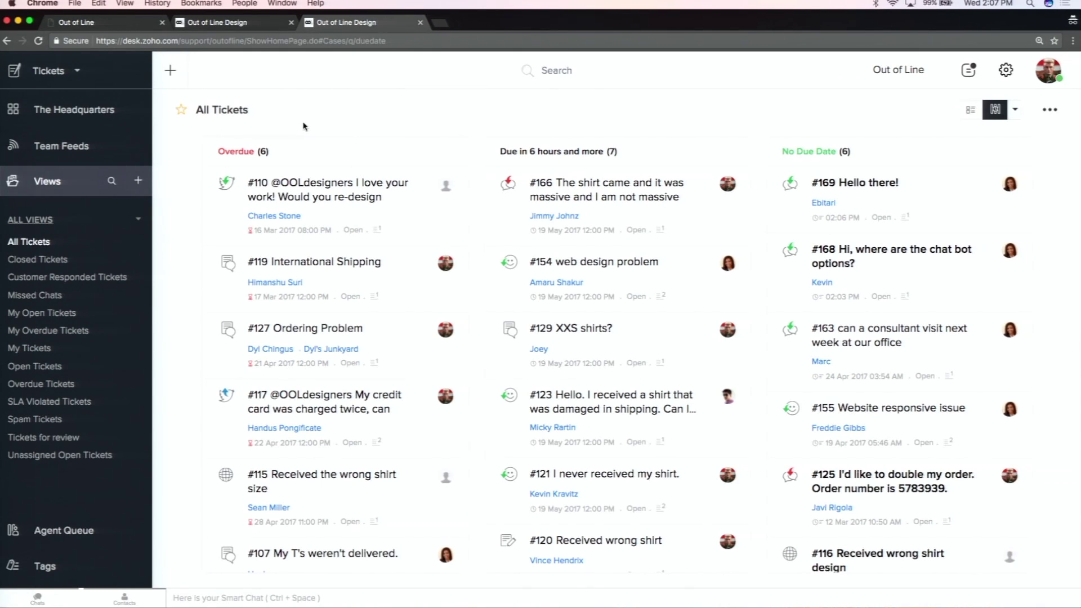
Browse the overdue tickets, starting with International Shipping and ending on "Received the wrong shirt size".
click(354, 265)
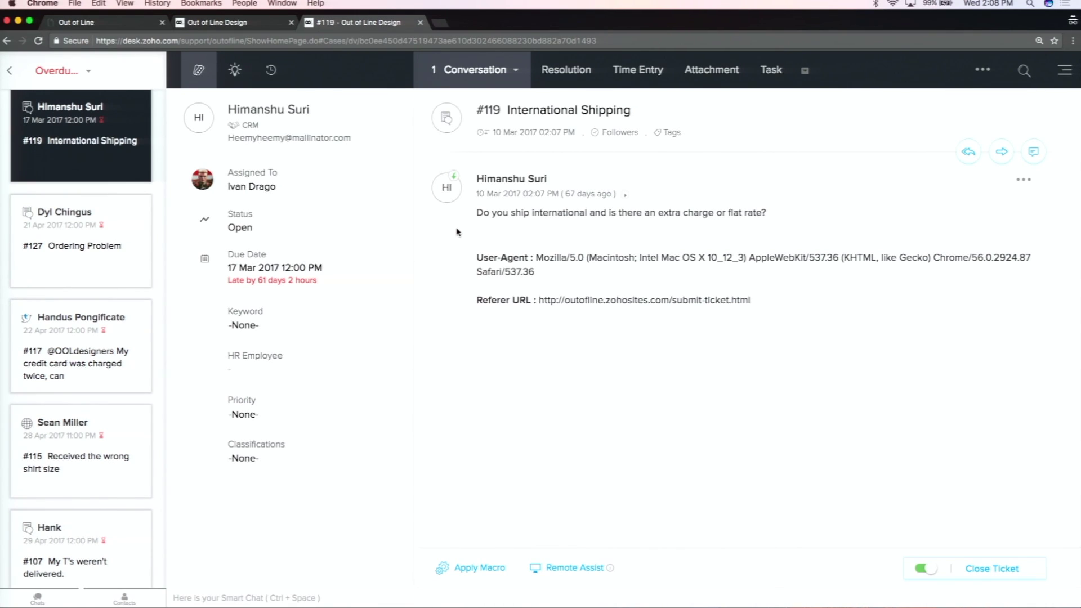
click(125, 262)
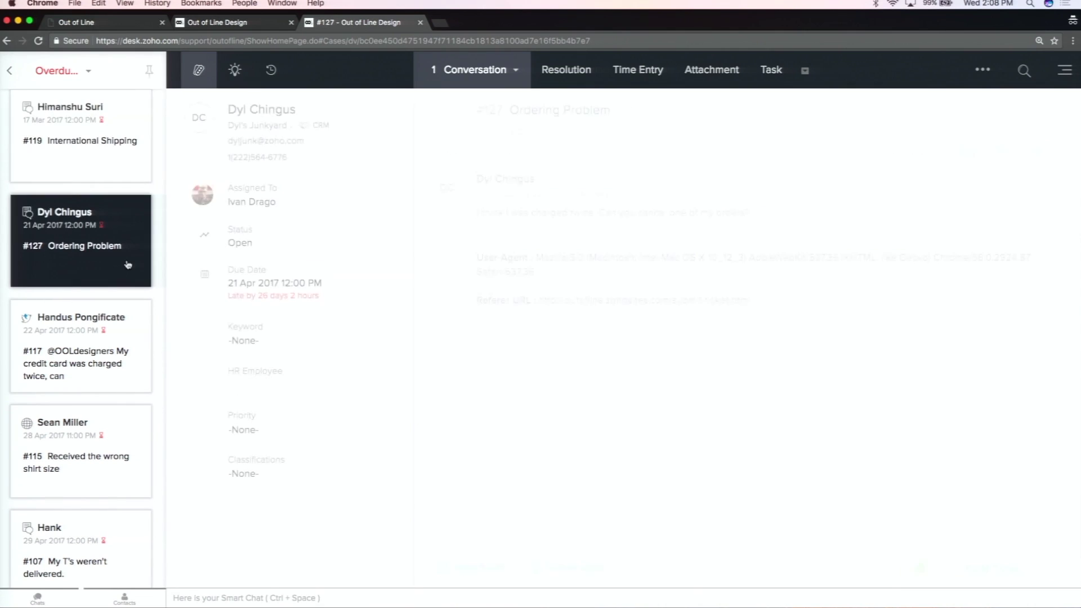
click(114, 380)
click(113, 170)
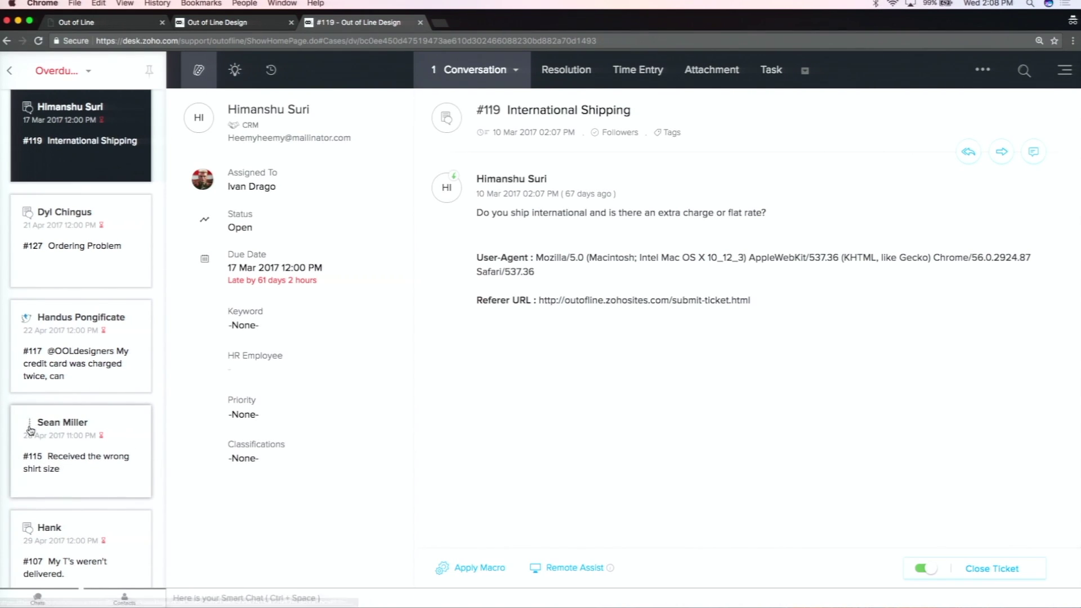
click(110, 483)
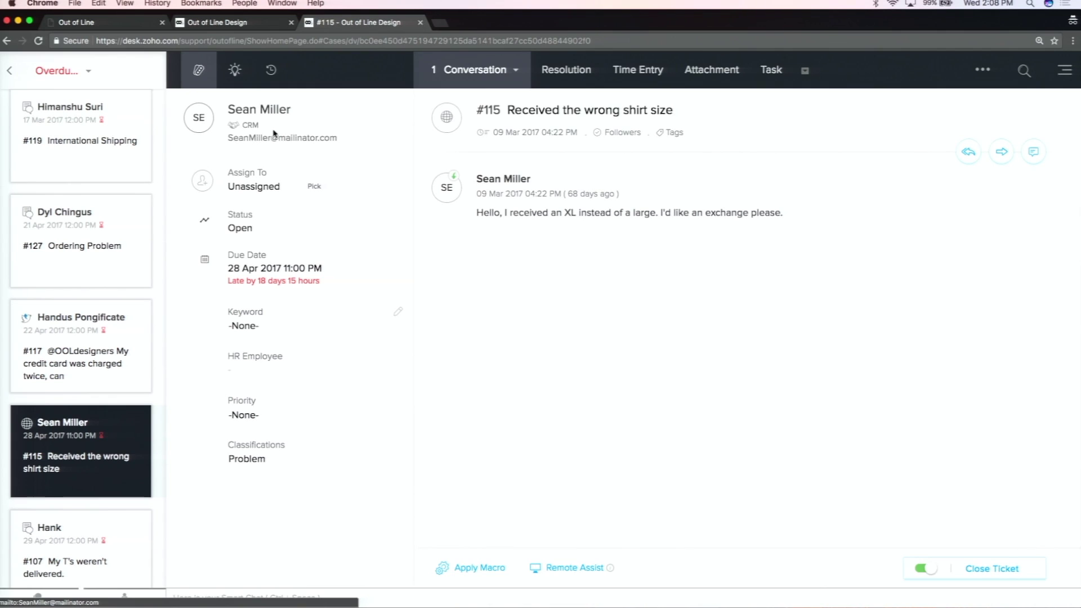
Look at the assignee, due date and priority choices of the "Received the wrong shirt size" ticket.
click(288, 190)
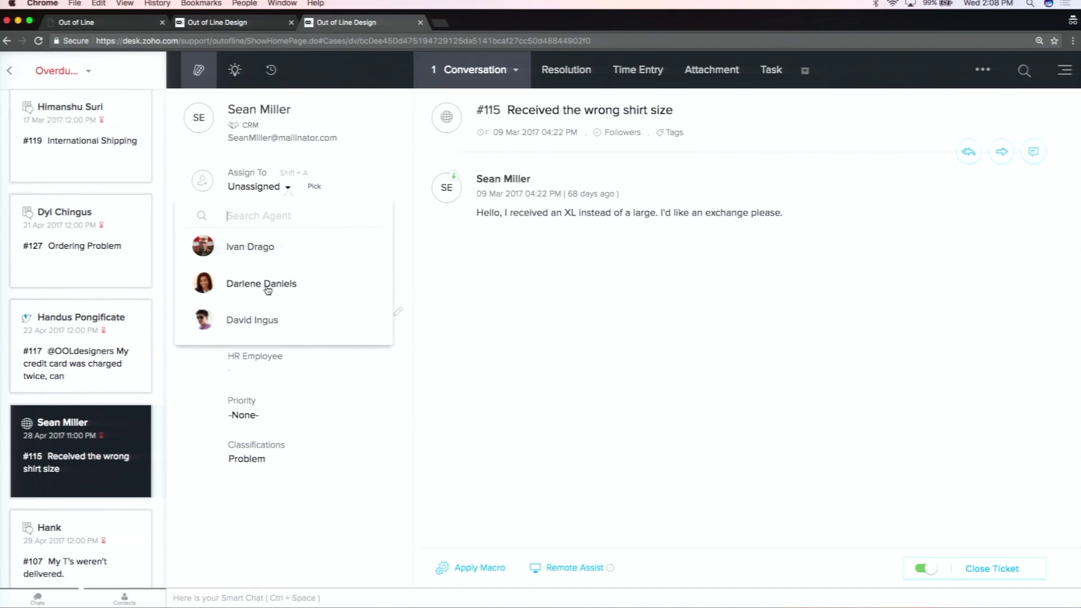
click(441, 315)
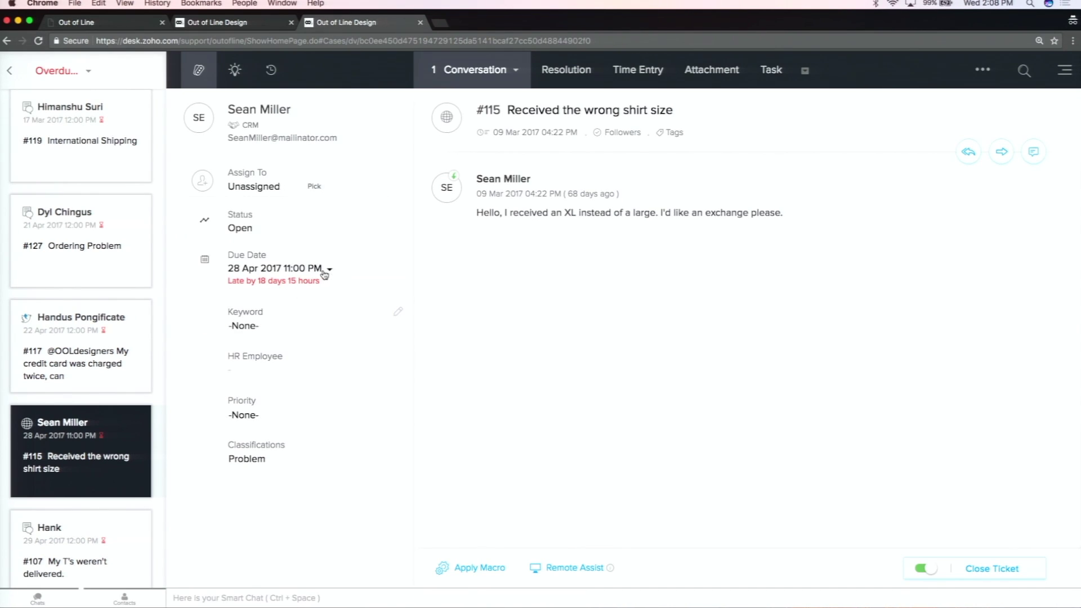
click(332, 271)
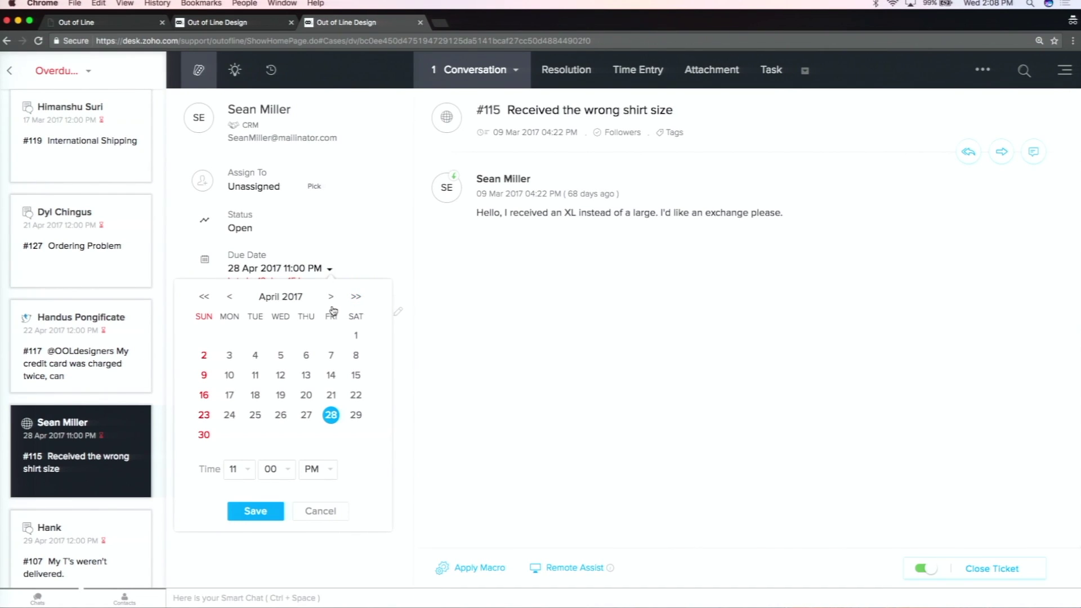
click(431, 292)
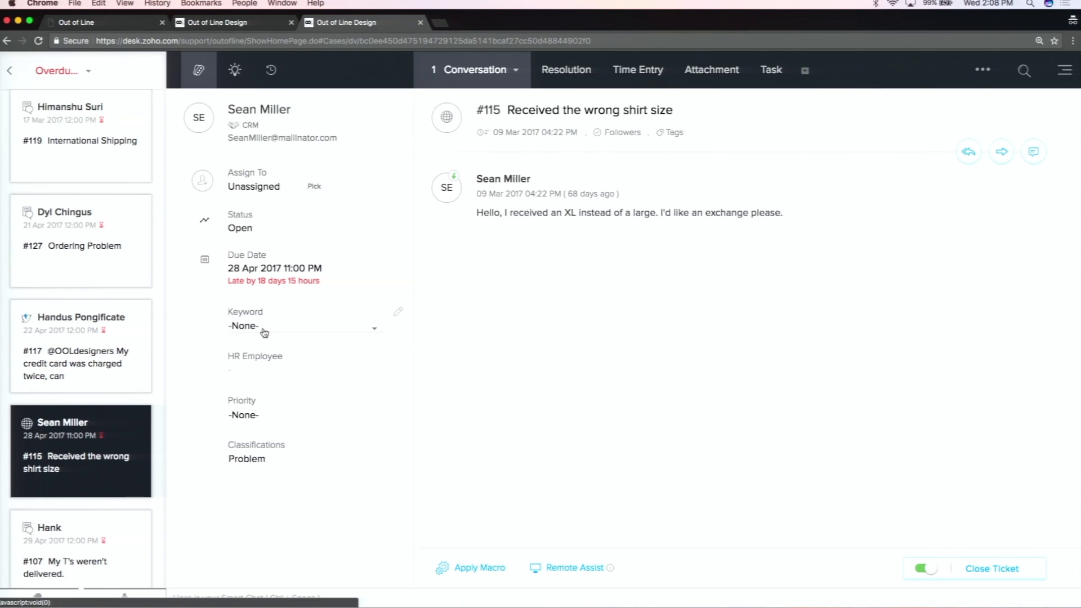
click(253, 414)
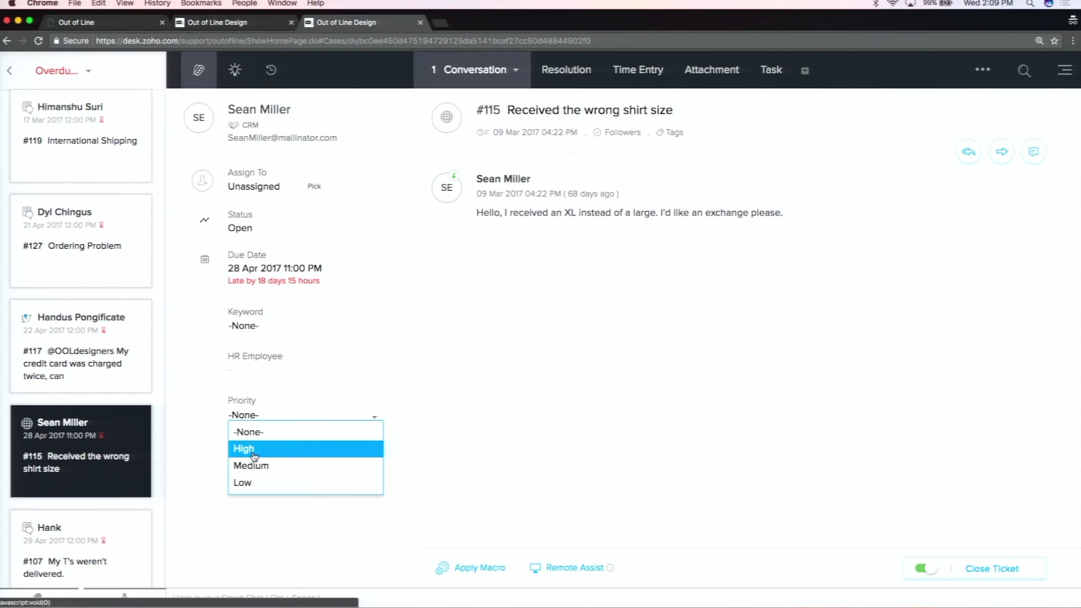
click(434, 362)
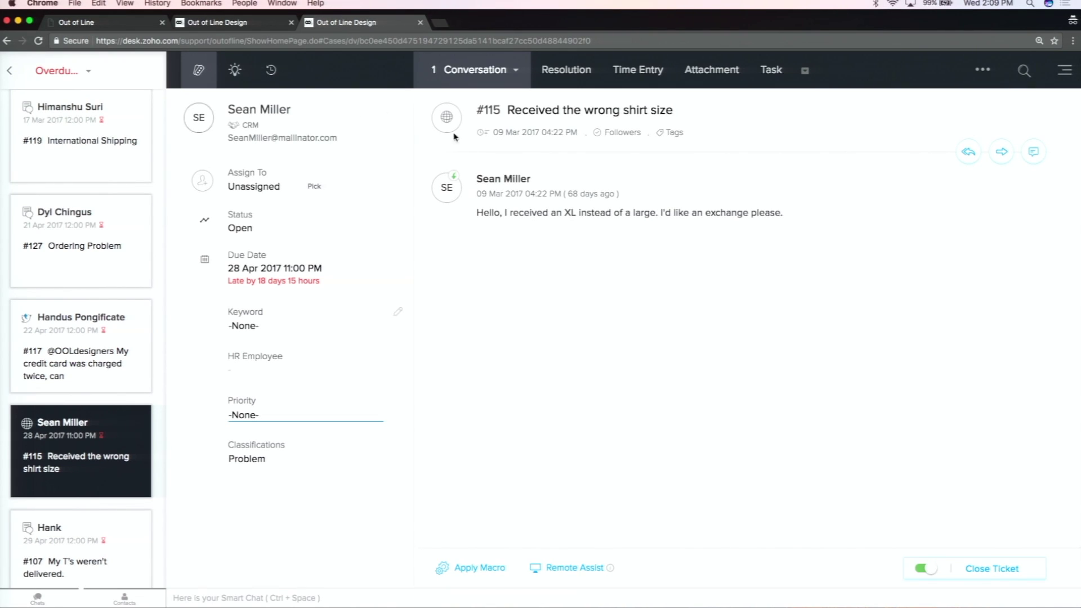
Paste the suggested article "When receiving the wrong shirt in your order" into the ticket reply and return to the ticket list.
click(241, 71)
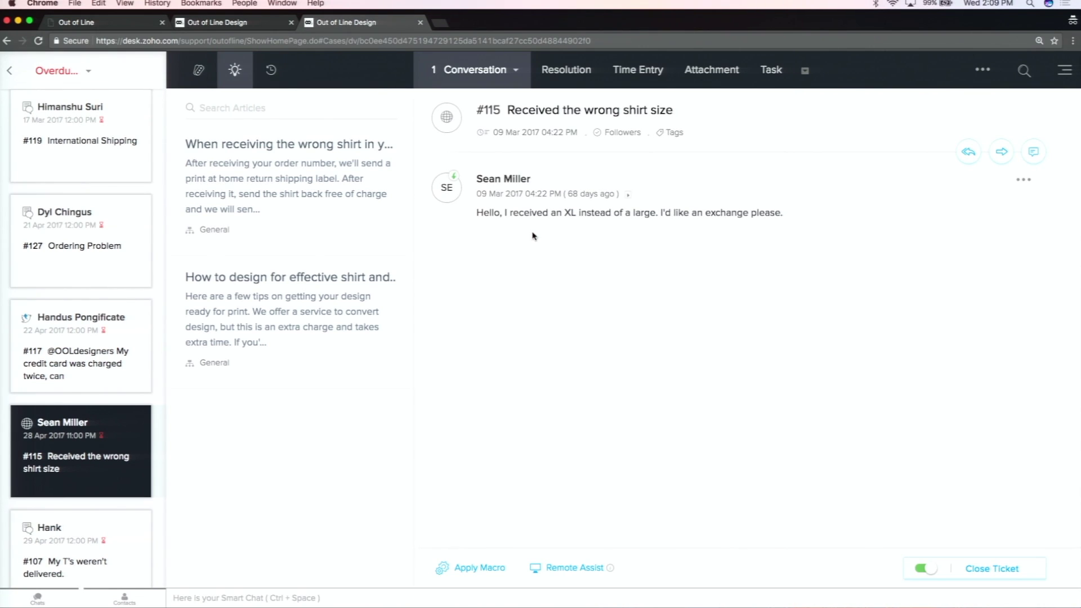
click(308, 153)
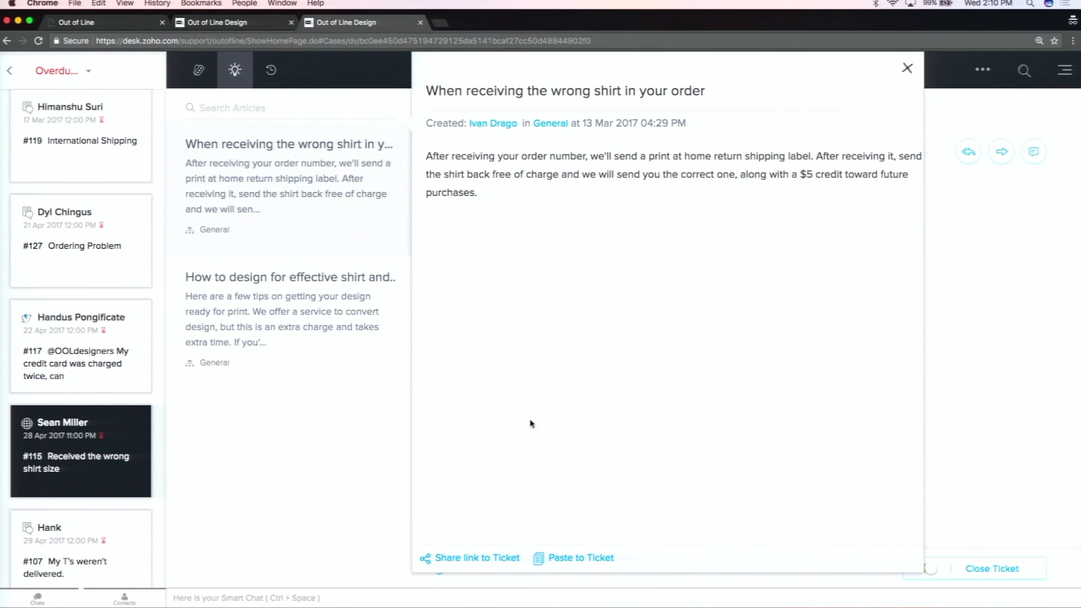
click(579, 560)
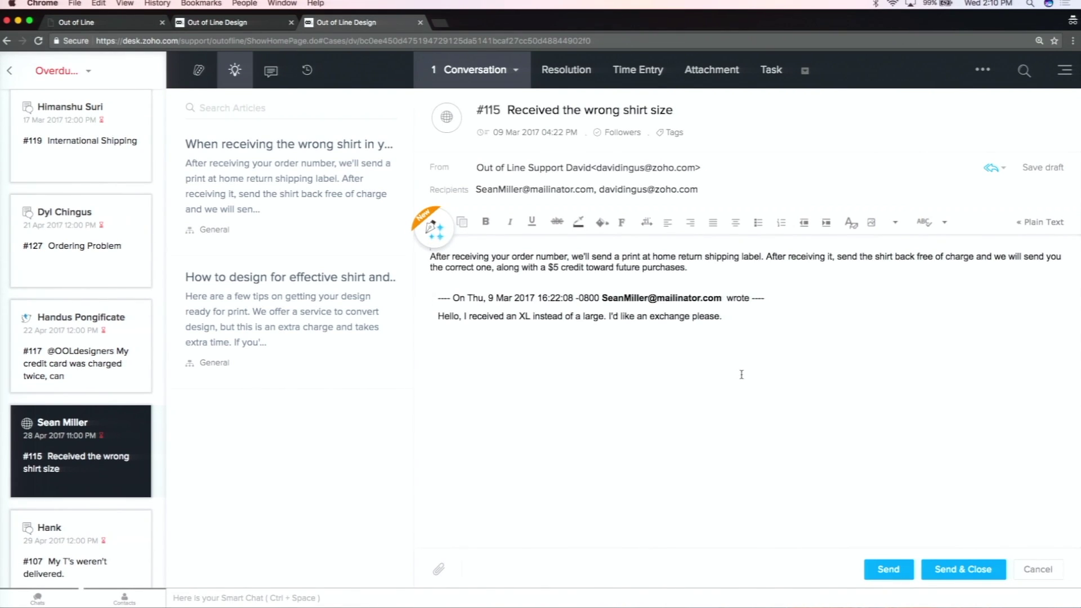
click(8, 73)
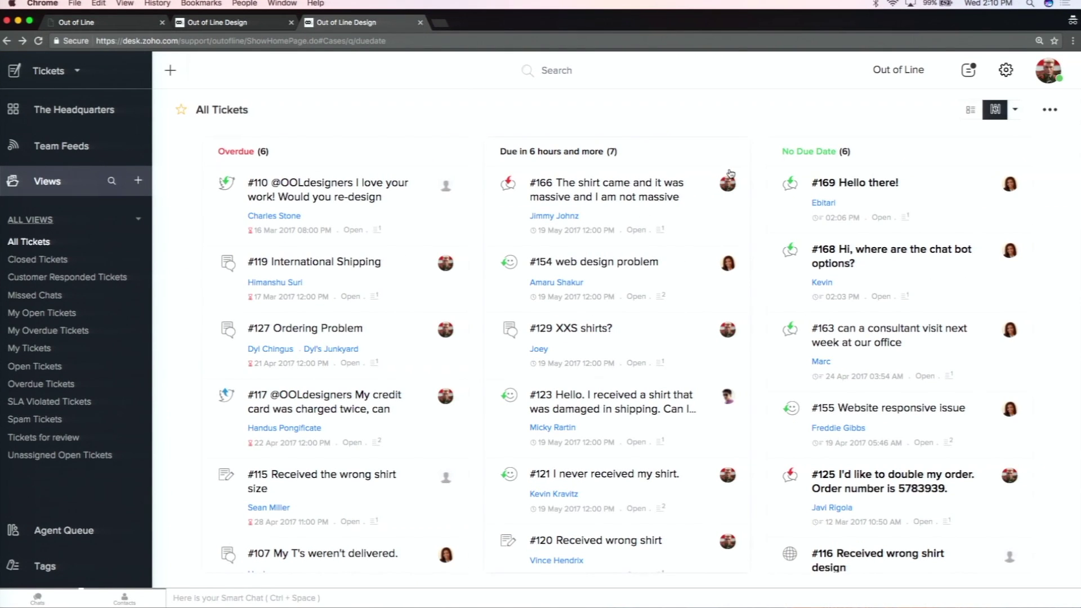
View all tickets grouped by customer relationship in Handshake Mode.
click(1014, 111)
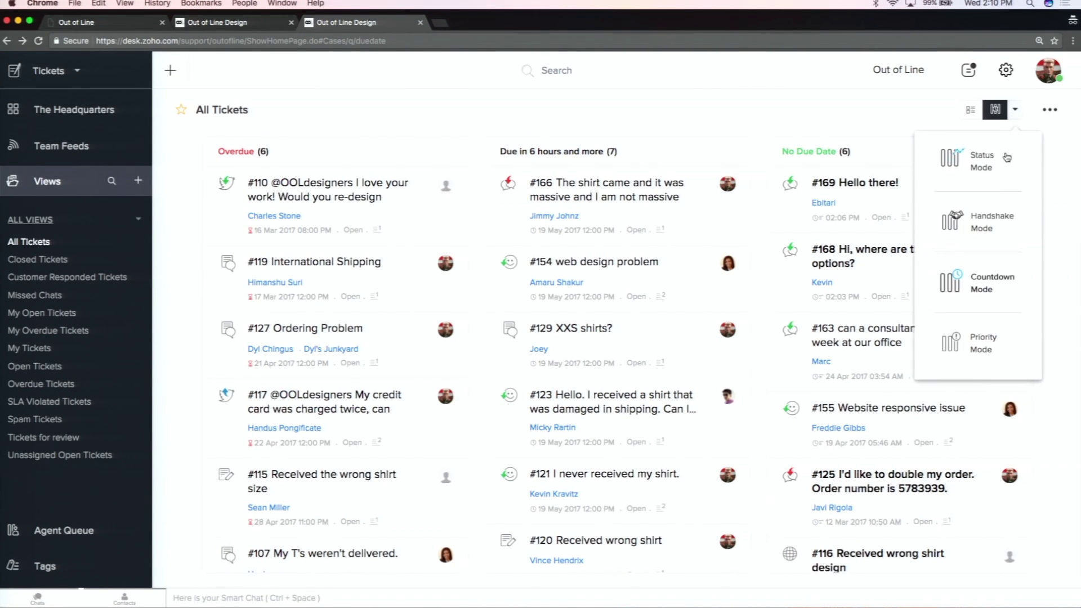
click(988, 222)
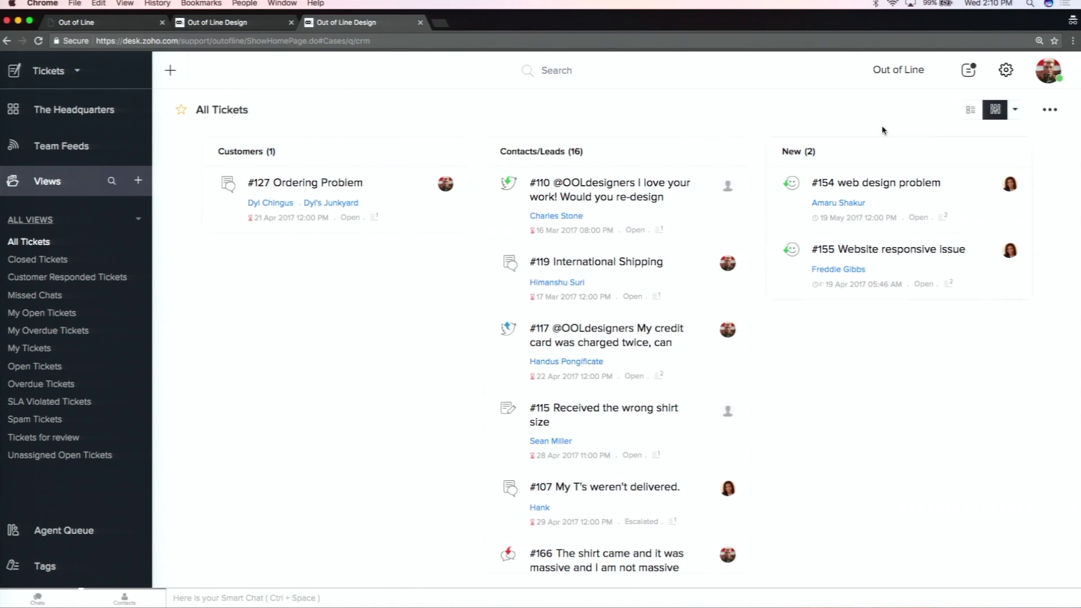
mouse_move(850, 219)
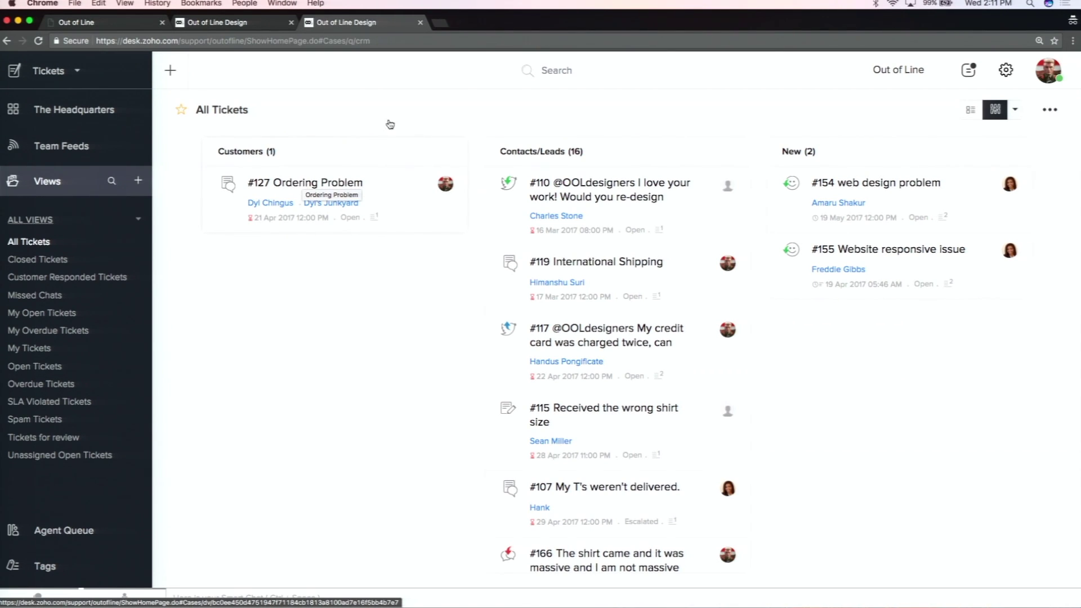
Display all tickets in Priority Mode and read the high-priority ticket about the credit card charged twice.
click(1016, 112)
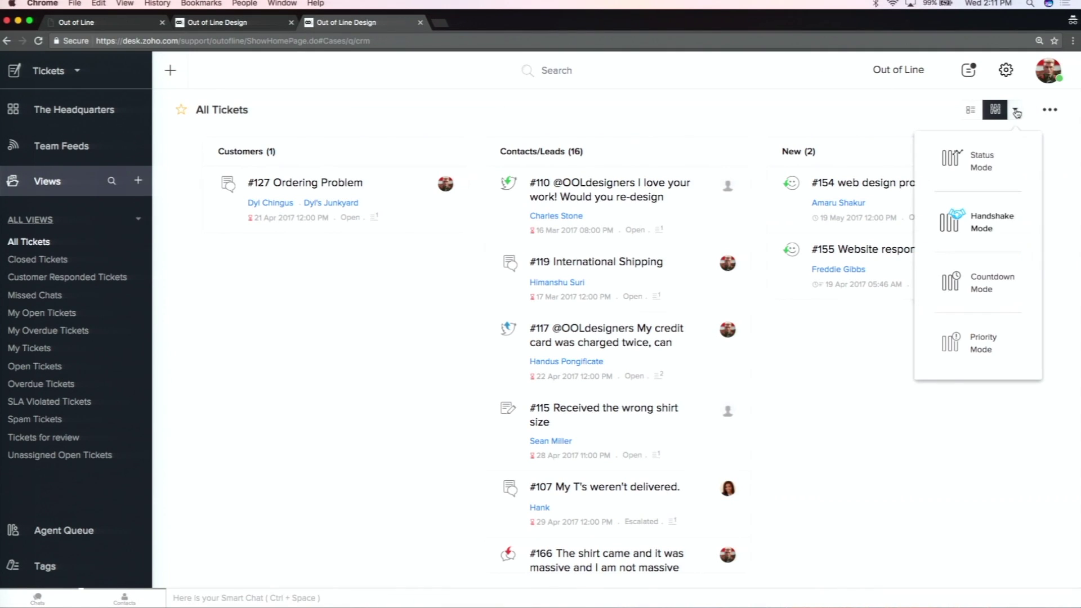
click(983, 342)
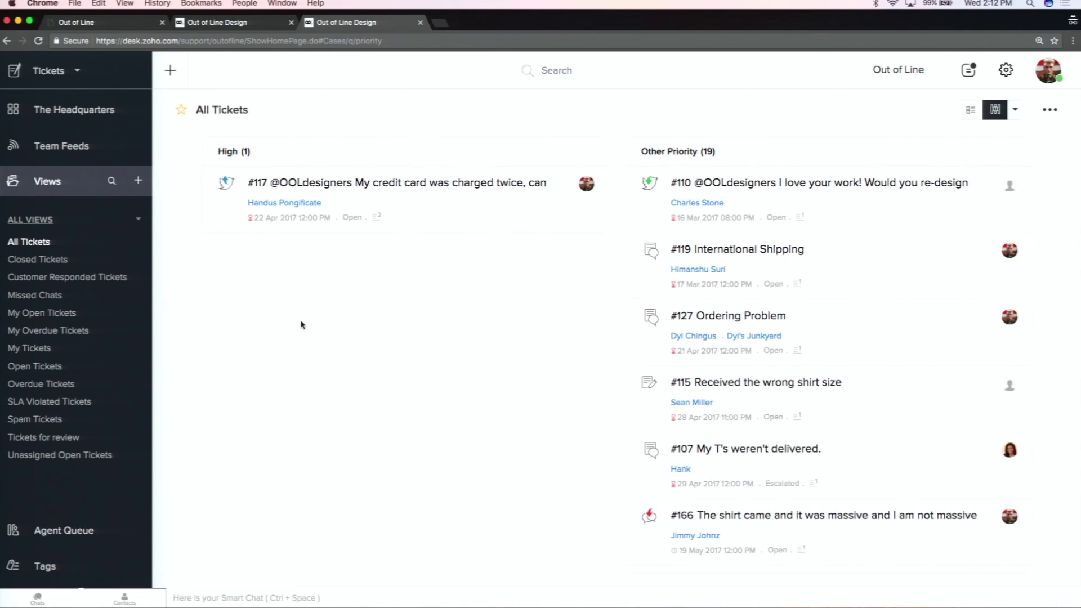
click(433, 181)
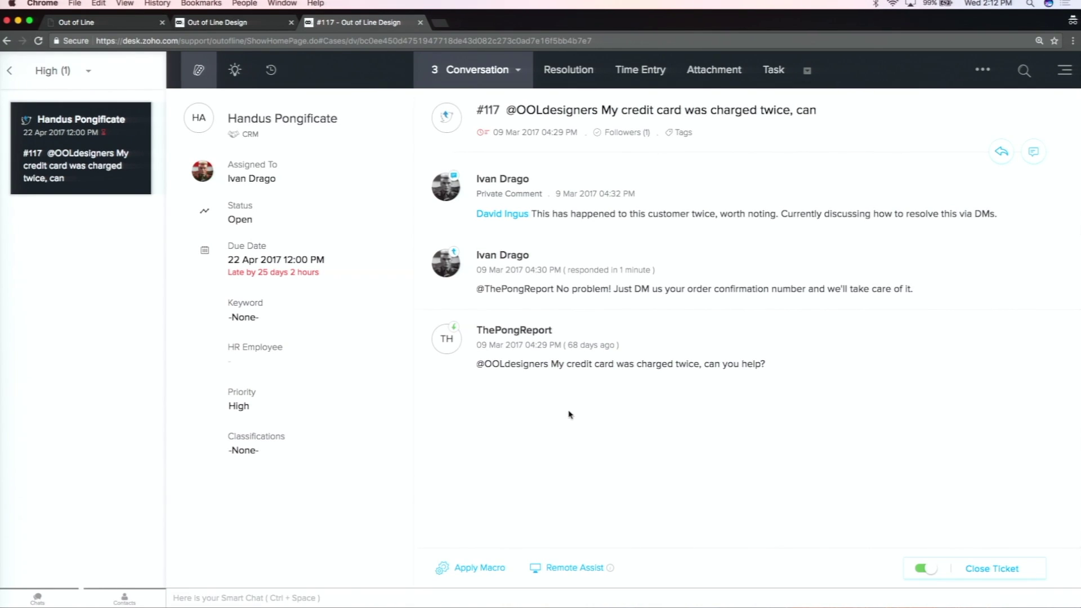
Leave the ticket and open the Reports overview to view the current ticket stats.
click(9, 72)
click(67, 77)
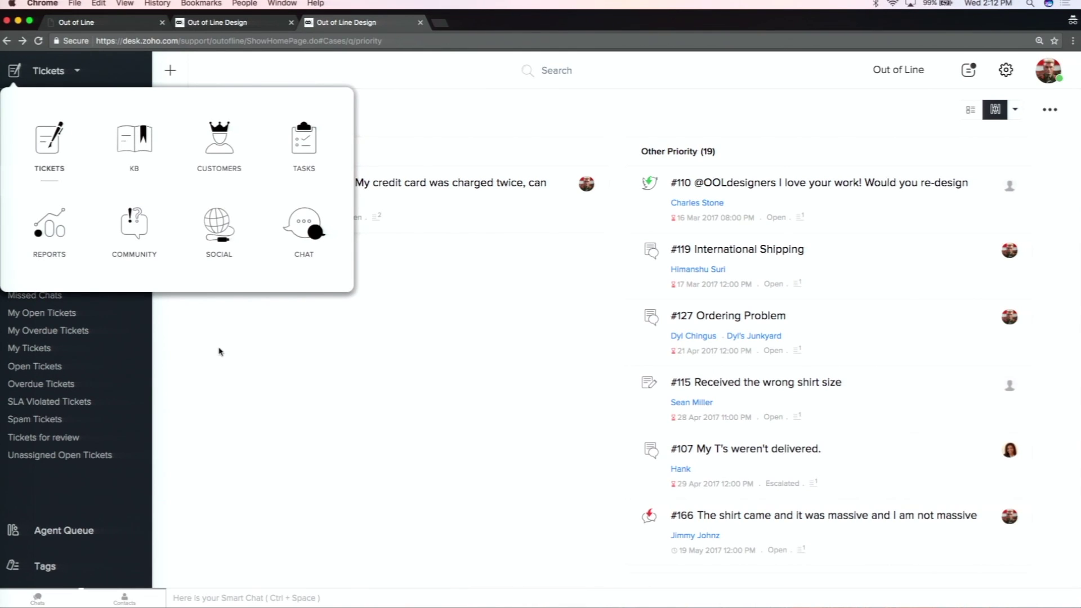
click(57, 224)
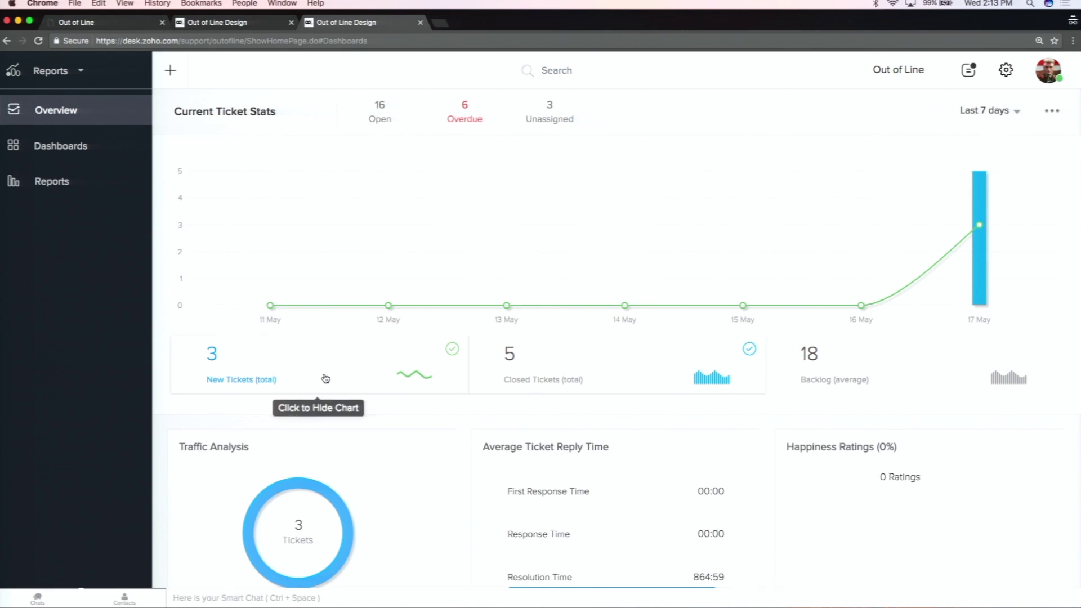
mouse_move(936, 269)
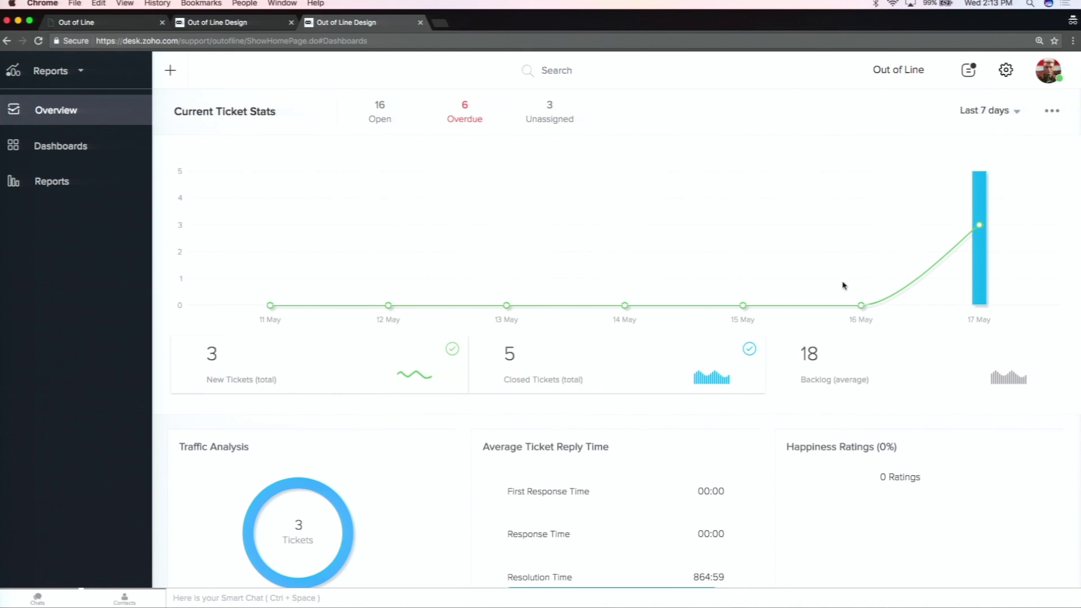
Add the average backlog series to the ticket stats chart for the last 7 days.
click(860, 369)
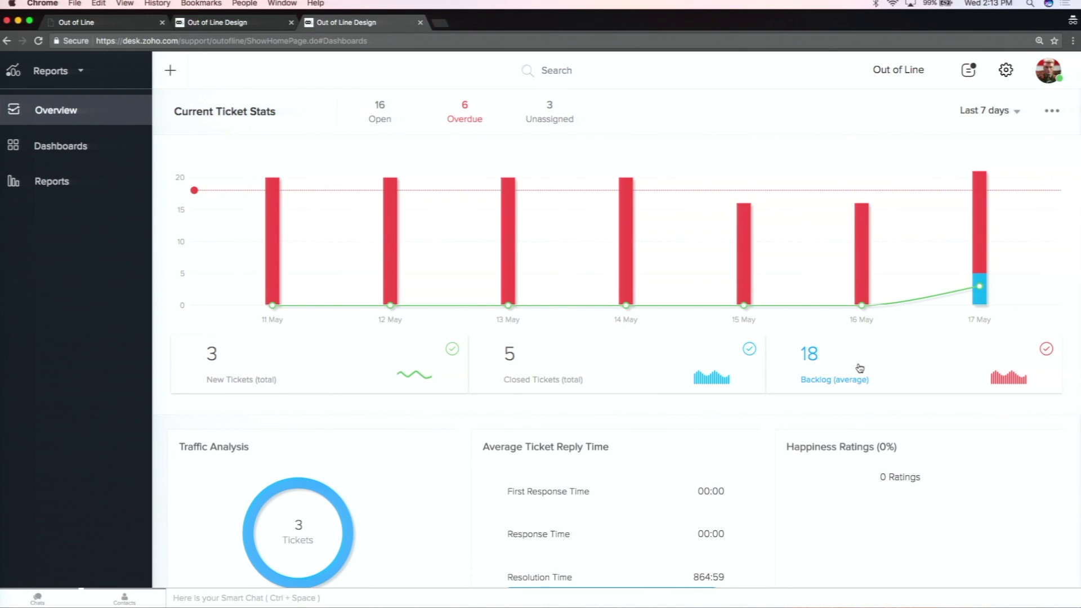
click(860, 369)
click(860, 369)
click(860, 368)
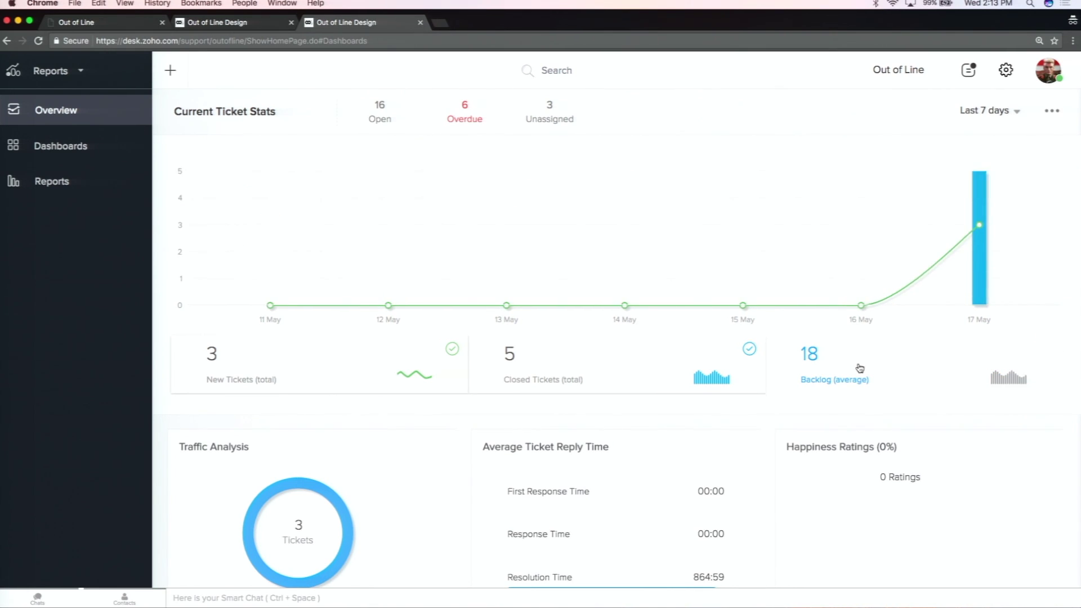
click(860, 368)
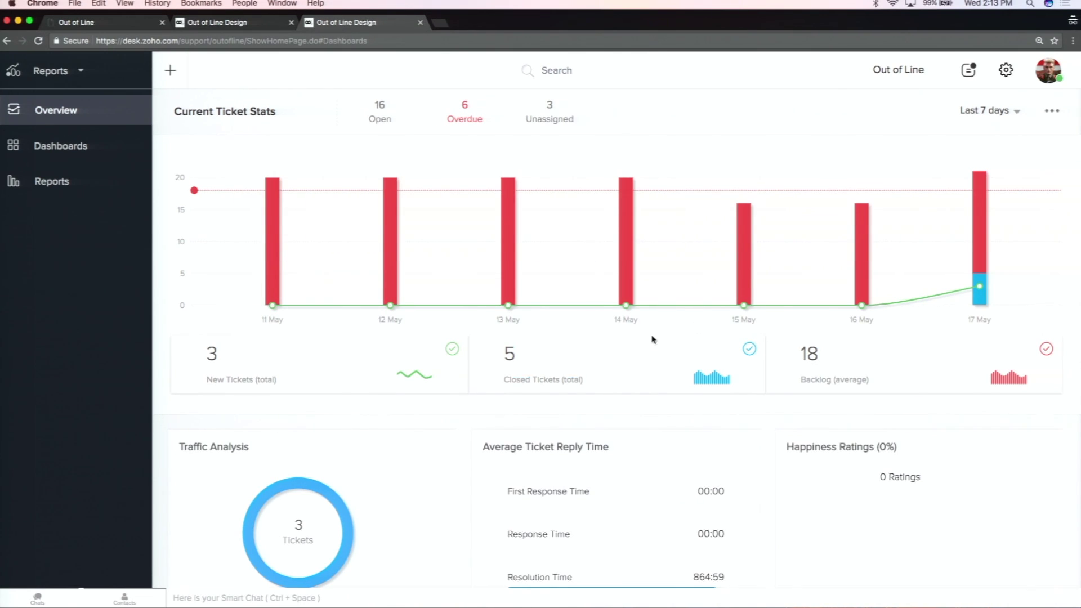
Toggle the closed tickets series off and on in the ticket stats chart.
click(628, 370)
click(628, 370)
click(628, 370)
click(627, 369)
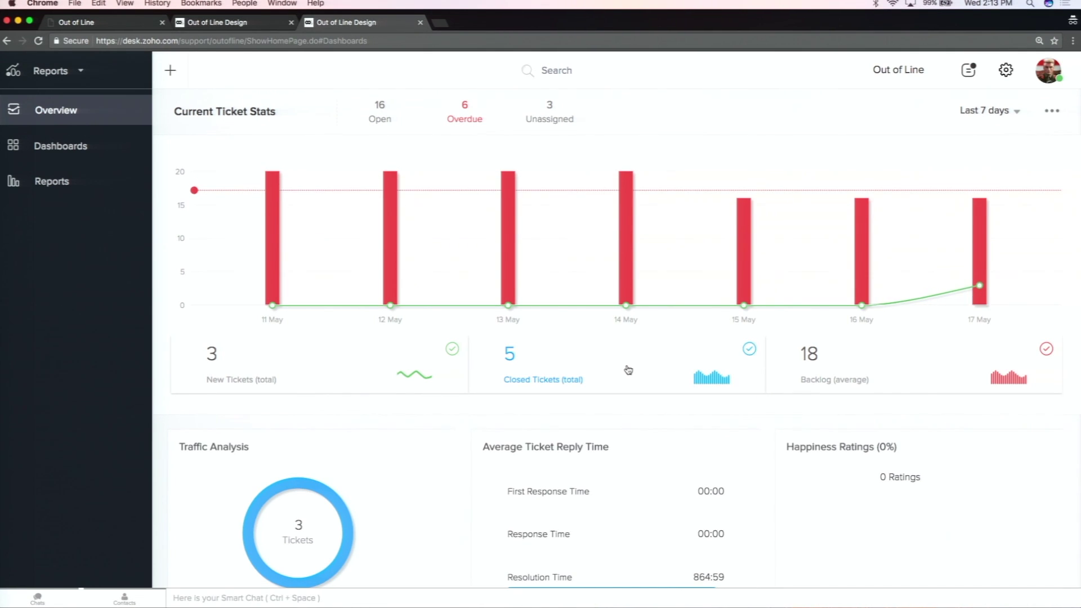
Read the 17 May chart values, then examine the traffic analysis, average ticket reply time and happiness ratings.
mouse_move(979, 234)
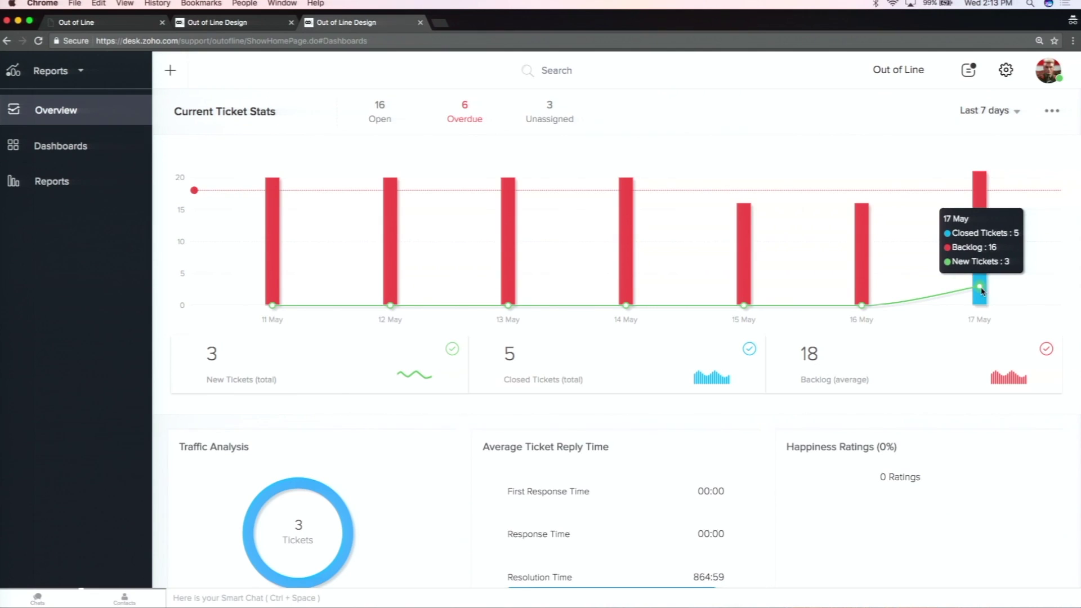
click(717, 379)
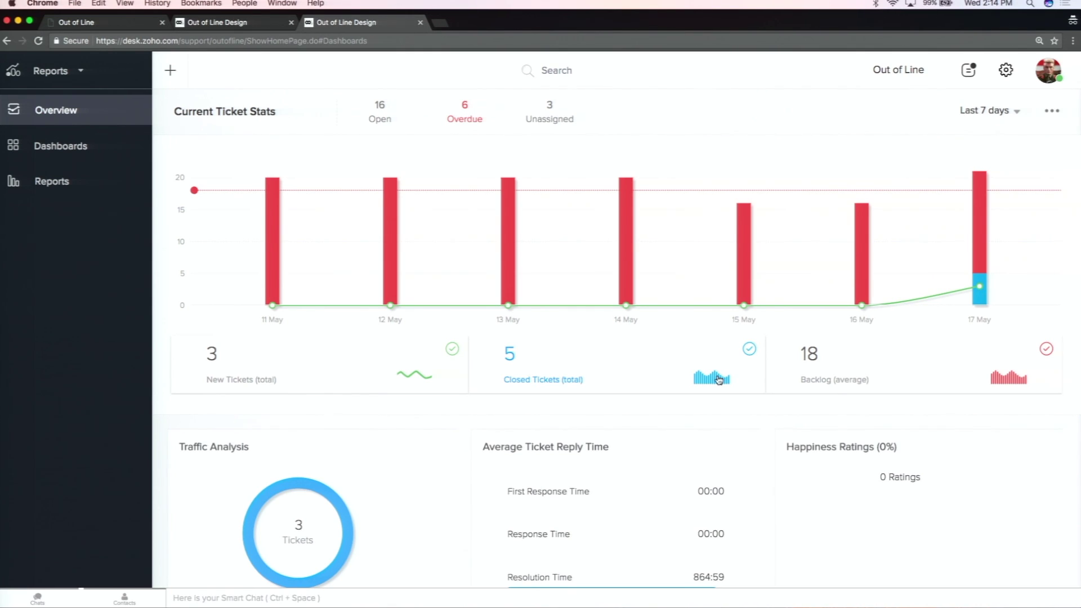
scroll(377, 422, down, 3)
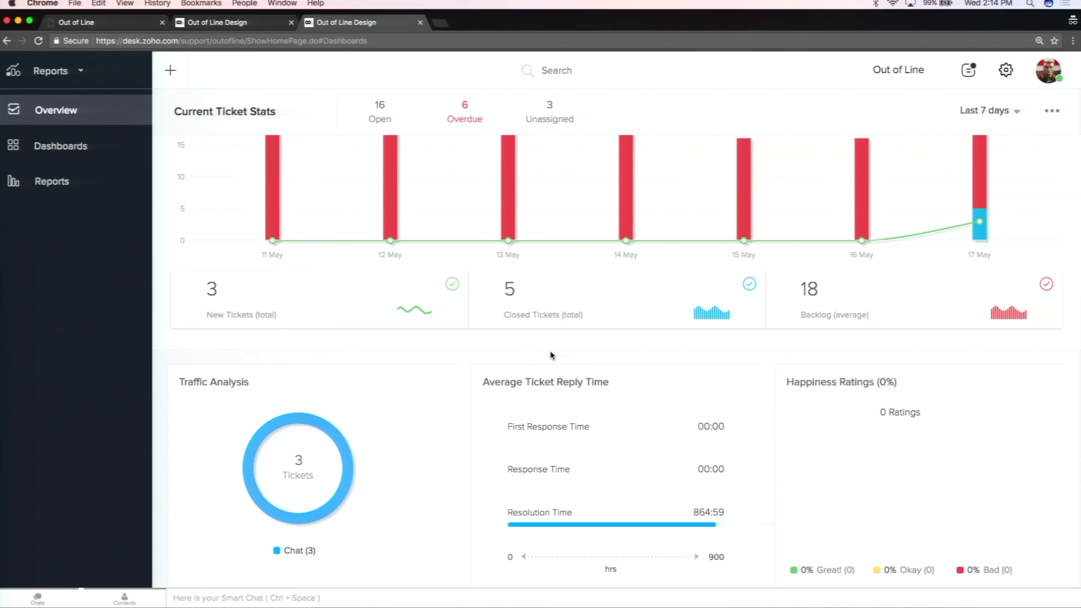
scroll(393, 380, down, 1)
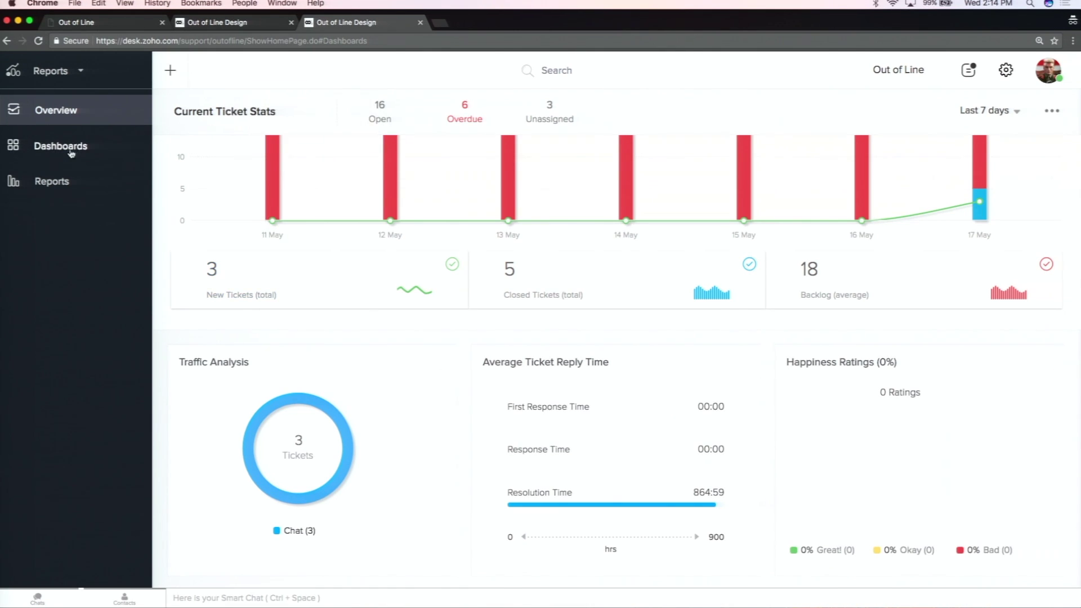
Open the list of reports and look through the available ticket, article, account and contact, product and customer happiness reports.
click(52, 182)
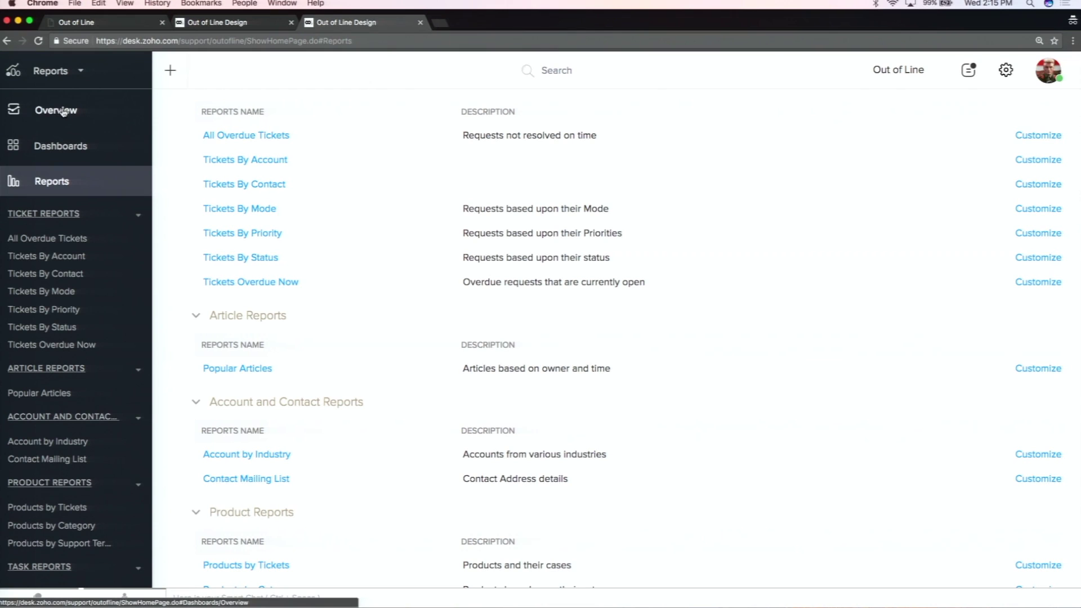
scroll(29, 370, down, 6)
scroll(29, 372, up, 5)
scroll(304, 345, up, 4)
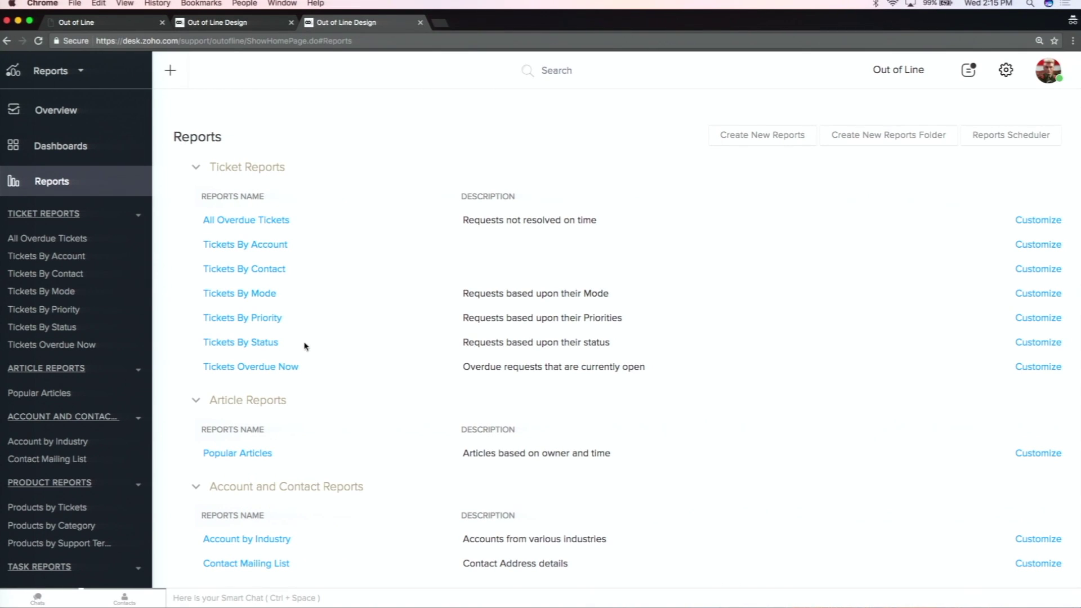
scroll(89, 270, down, 5)
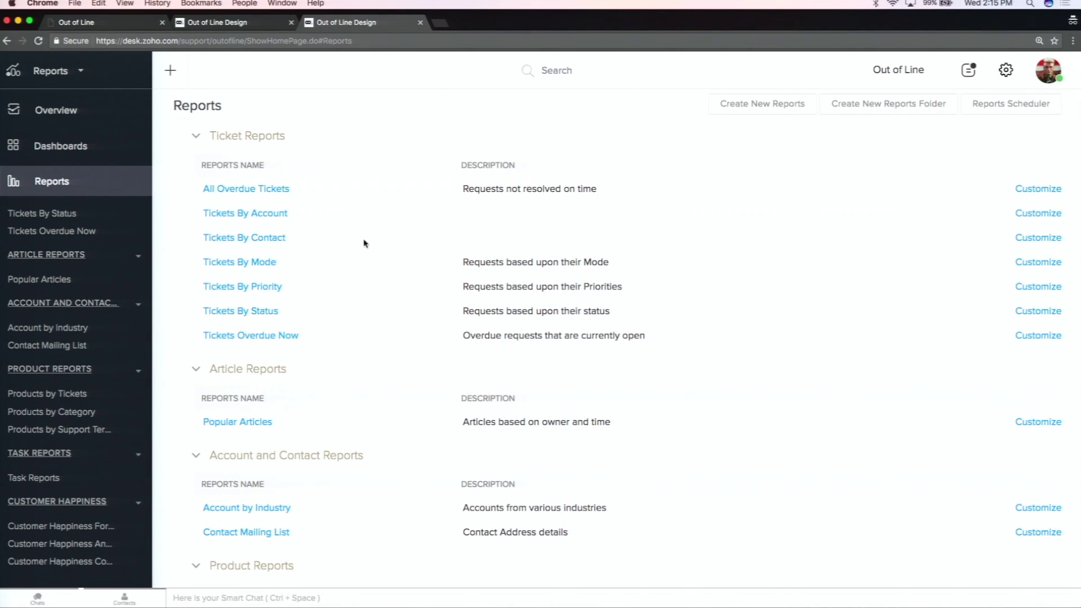
scroll(96, 394, up, 5)
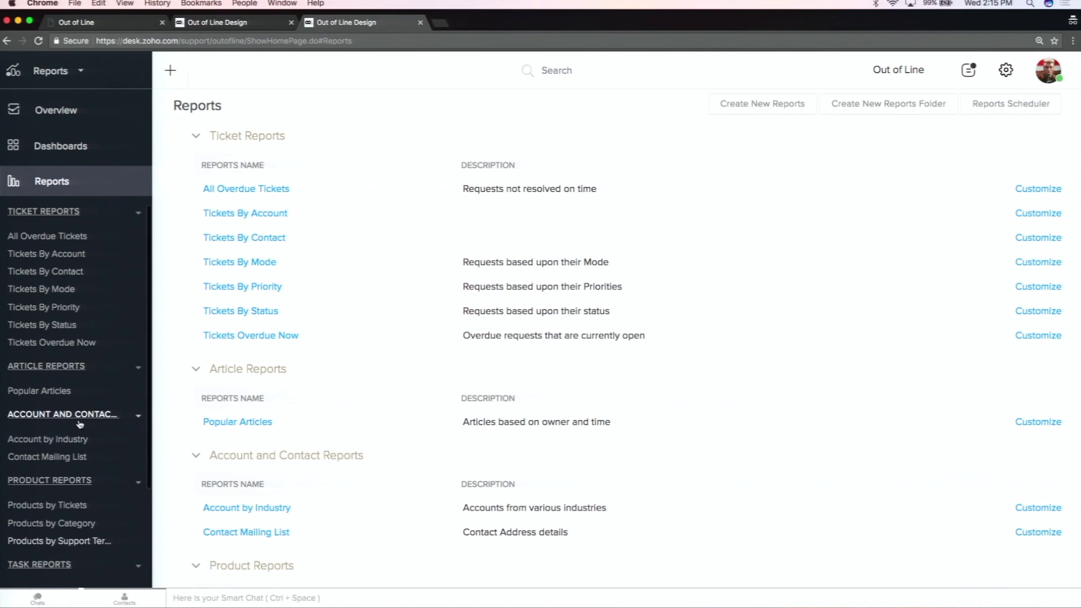
Run the Tickets By Contact report, look through its records and open the last listed contact's details.
click(80, 278)
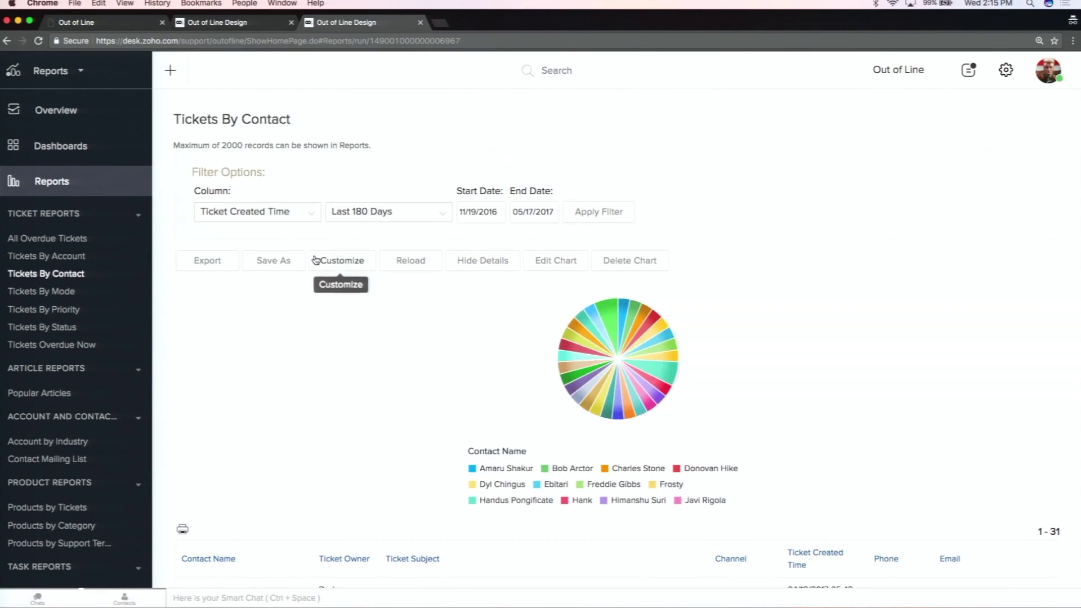
scroll(281, 410, down, 5)
scroll(282, 410, down, 10)
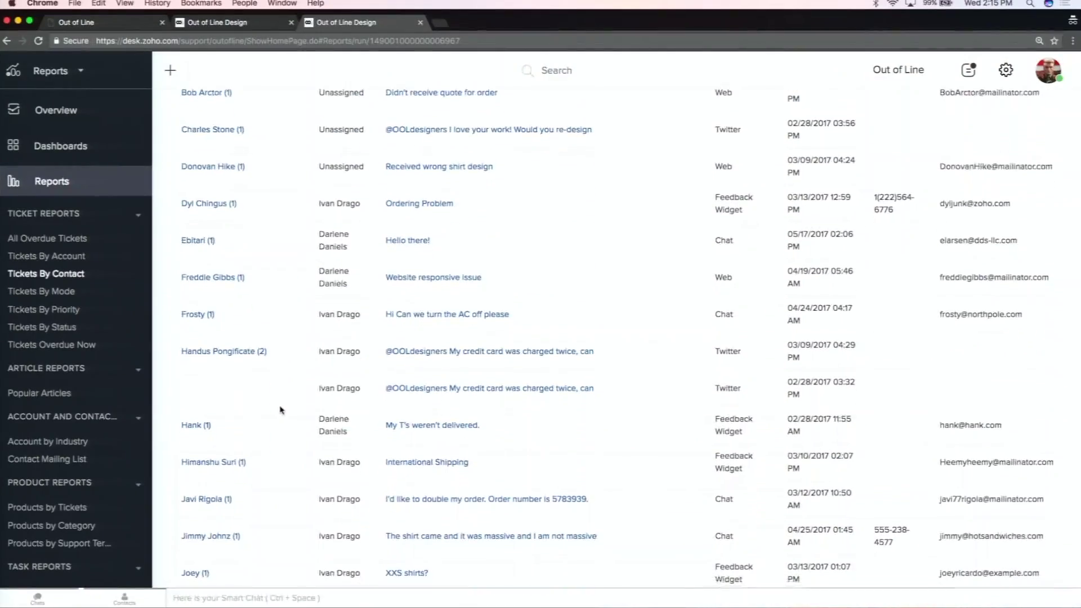
scroll(282, 410, down, 10)
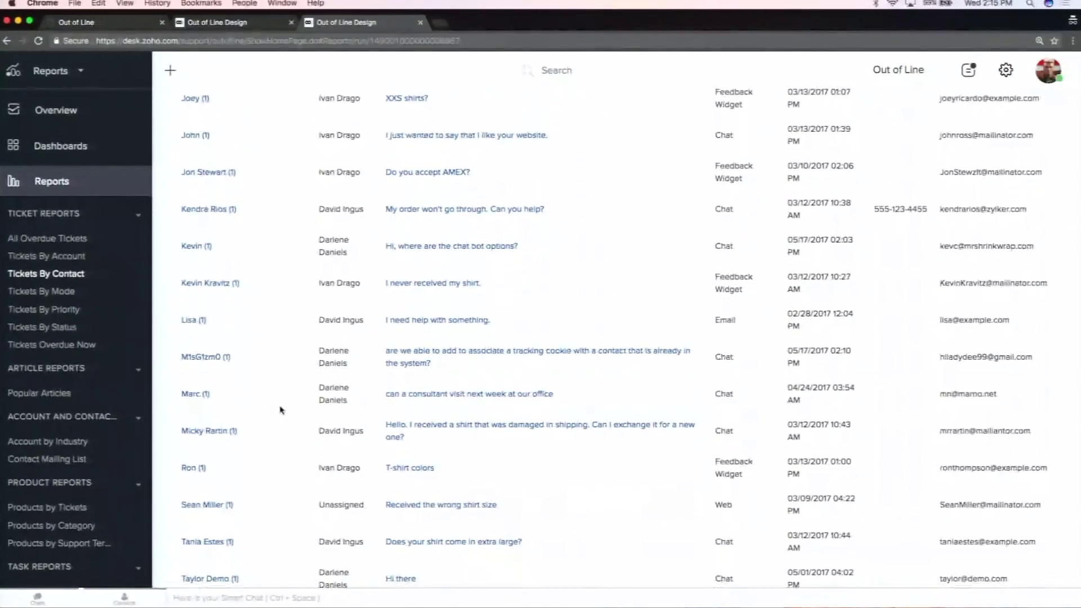
scroll(281, 410, down, 2)
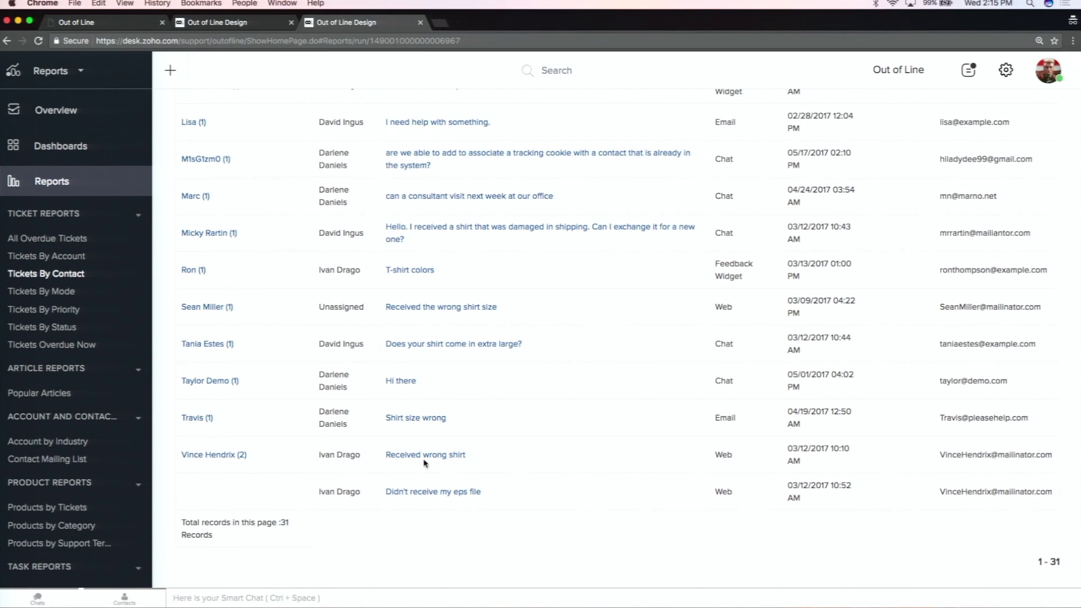
click(211, 454)
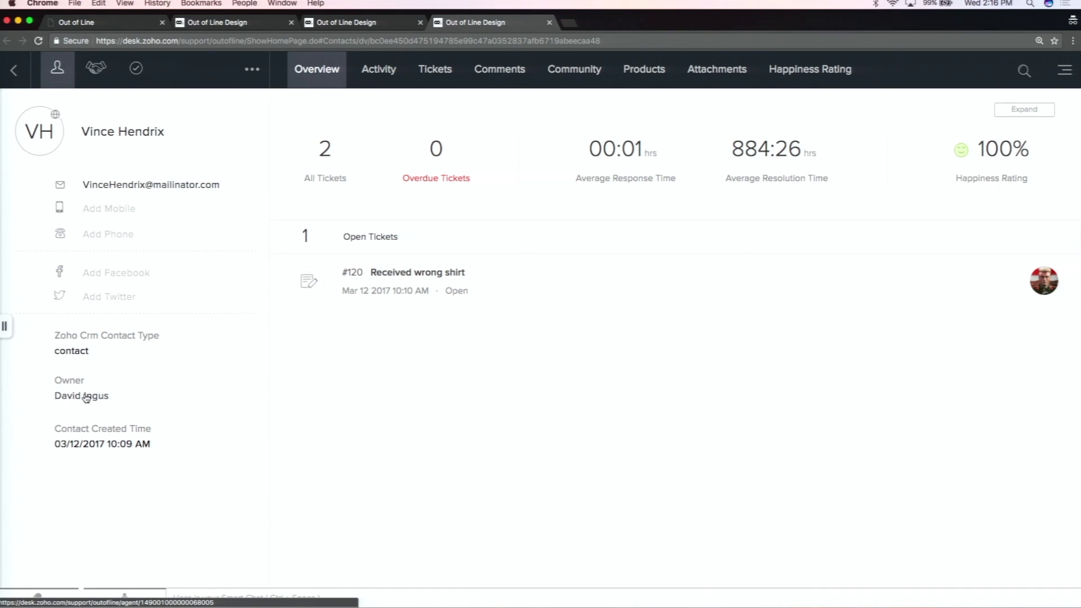
Leave the contact's details and reopen the Tickets By Contact report.
click(14, 70)
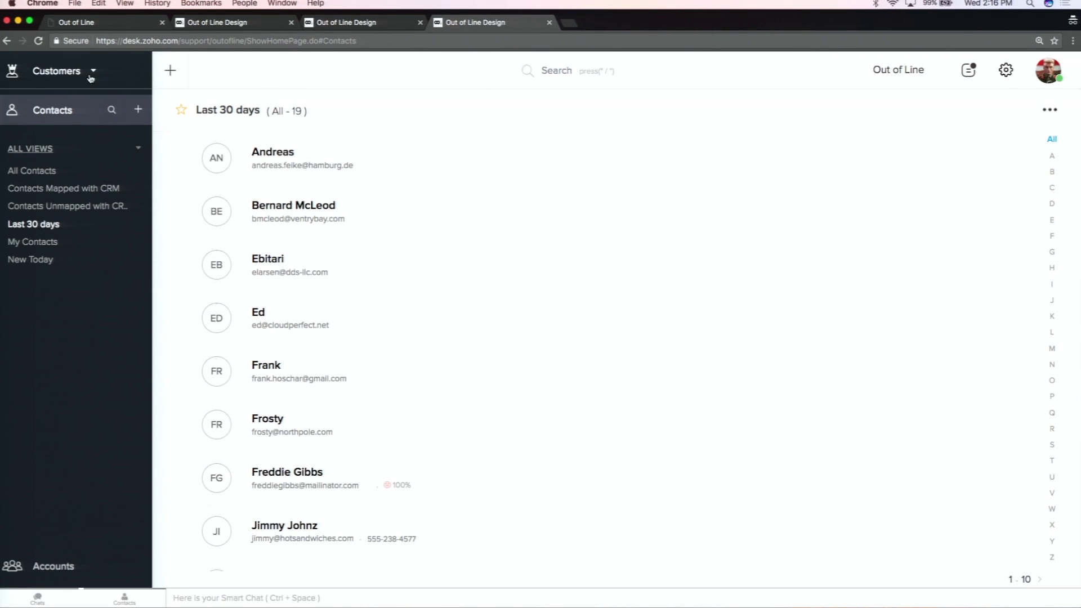
click(91, 71)
click(50, 213)
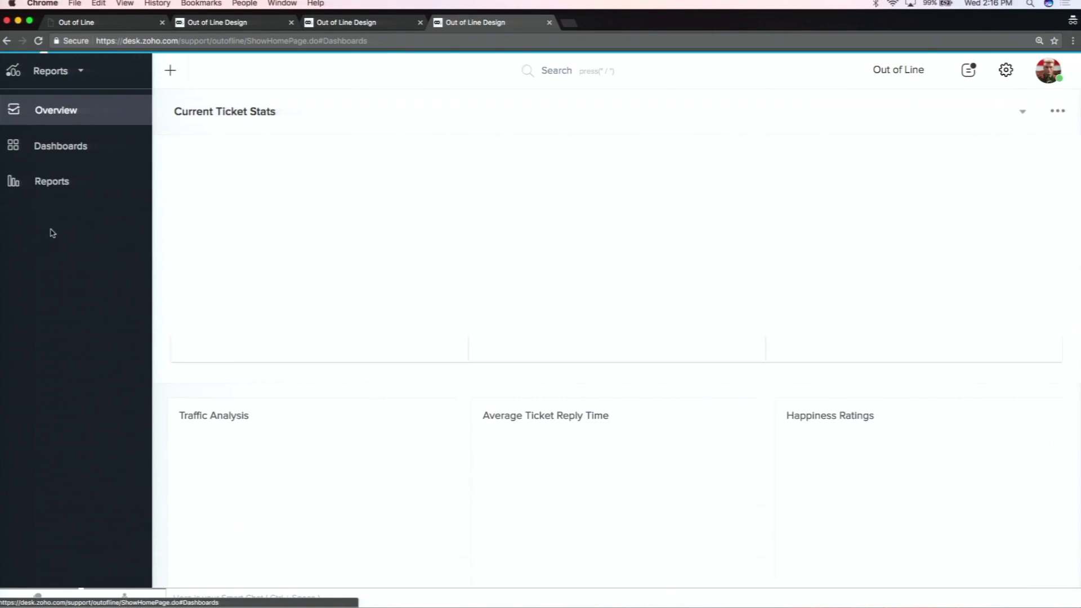
click(49, 181)
click(62, 291)
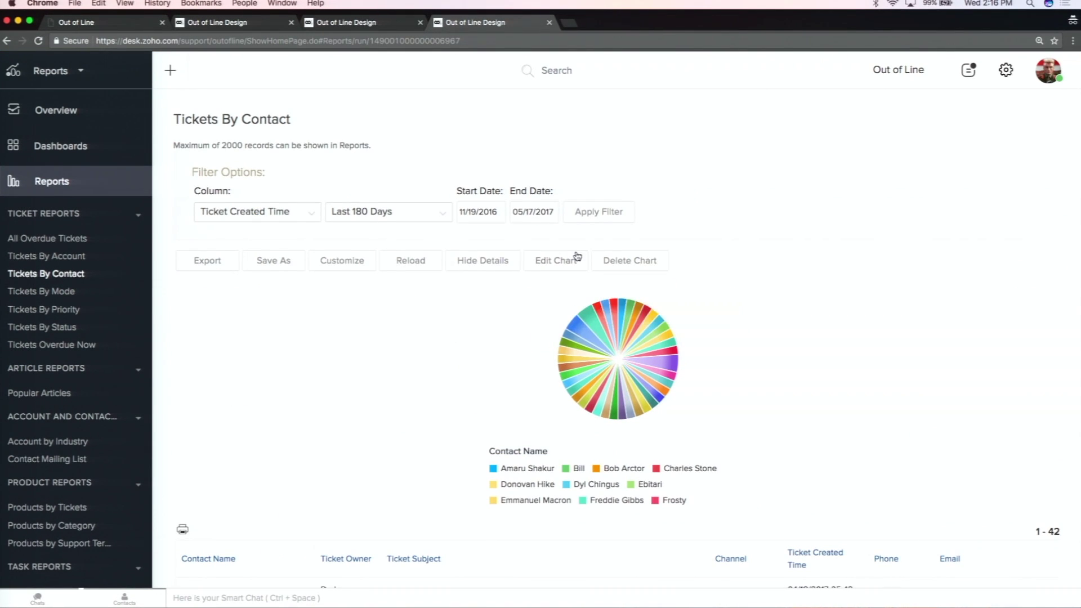
scroll(528, 416, down, 1)
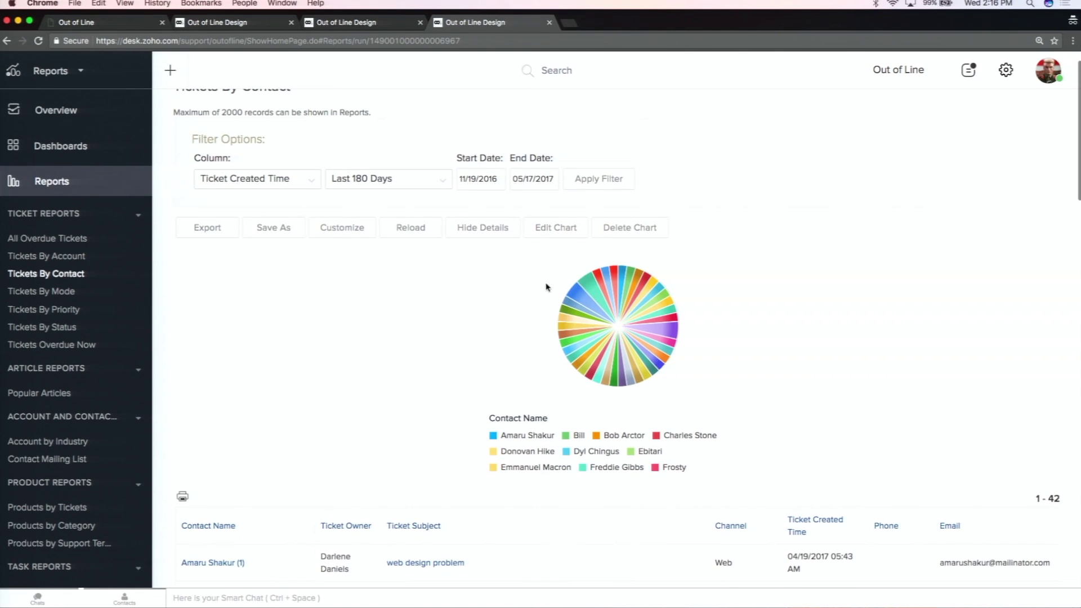
Preview the bar, stacked bar and funnel types for the Tickets By Contact chart and save it as a pie chart.
click(561, 228)
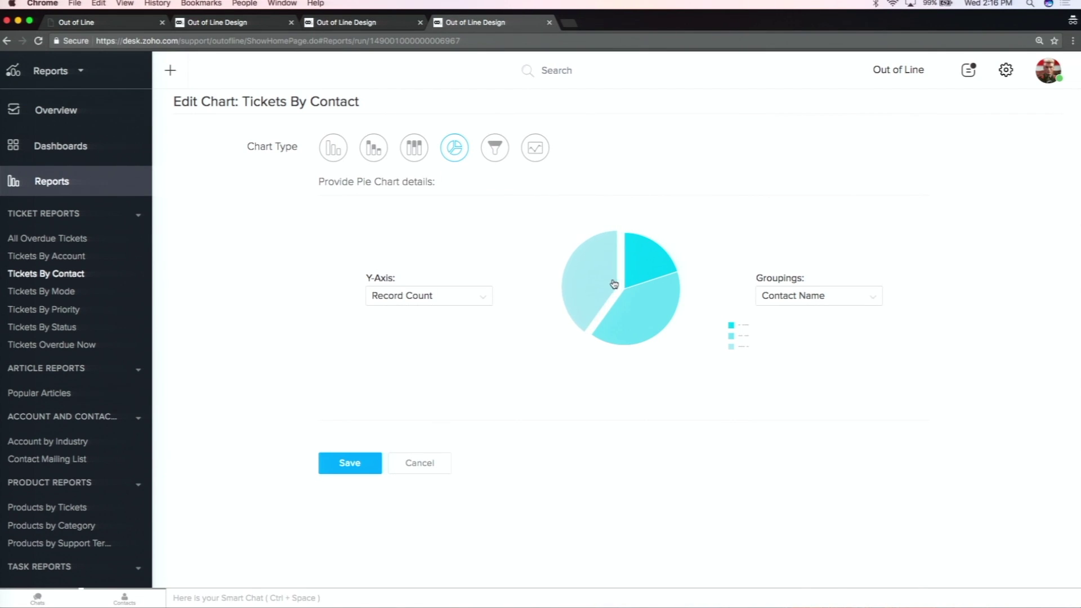
click(415, 158)
click(377, 158)
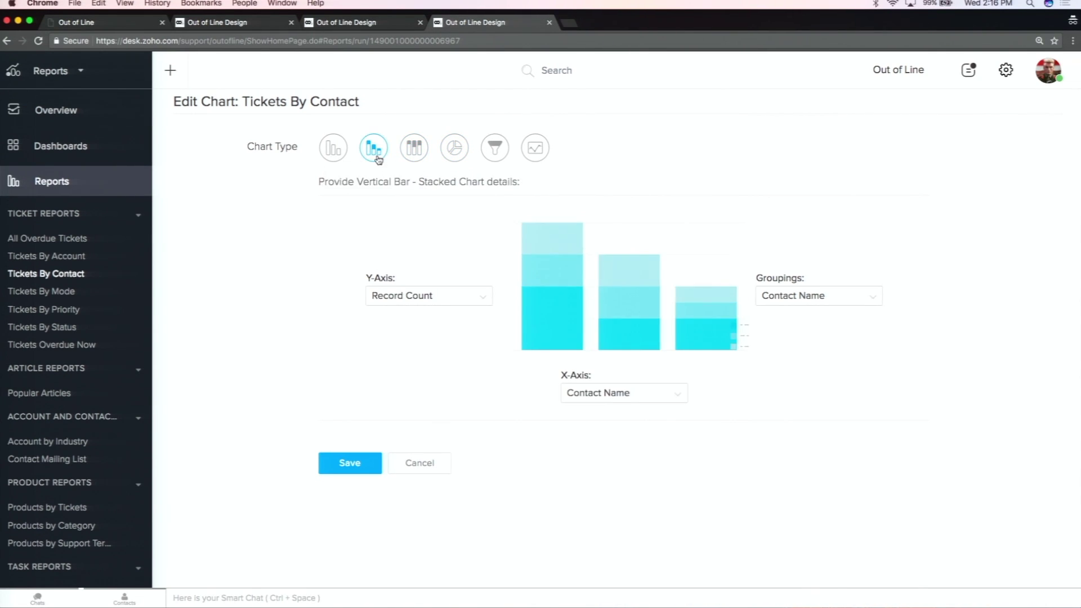
click(332, 150)
click(496, 148)
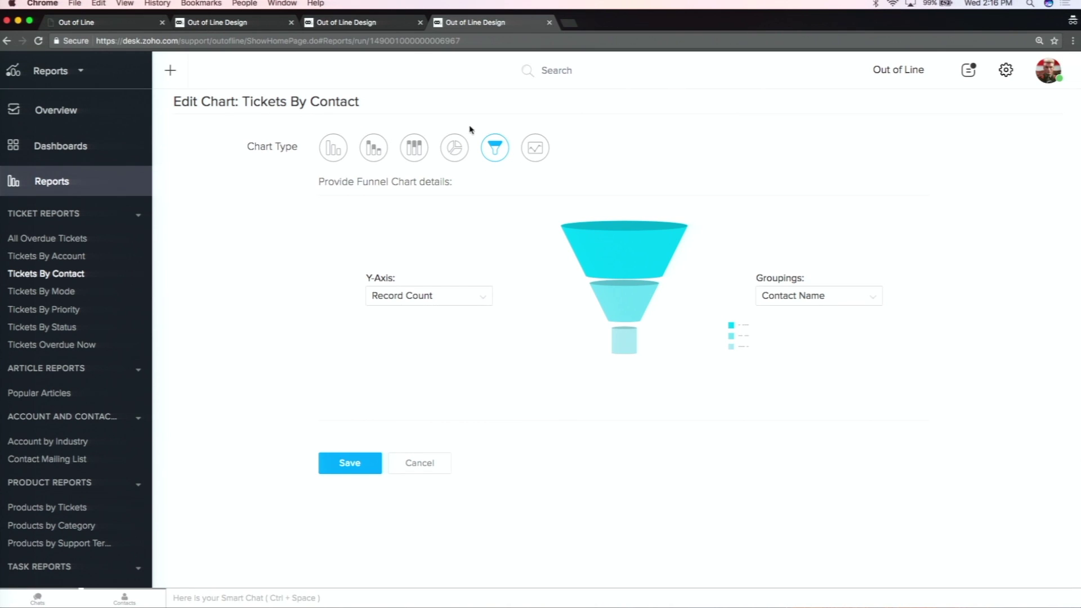
click(459, 148)
click(369, 461)
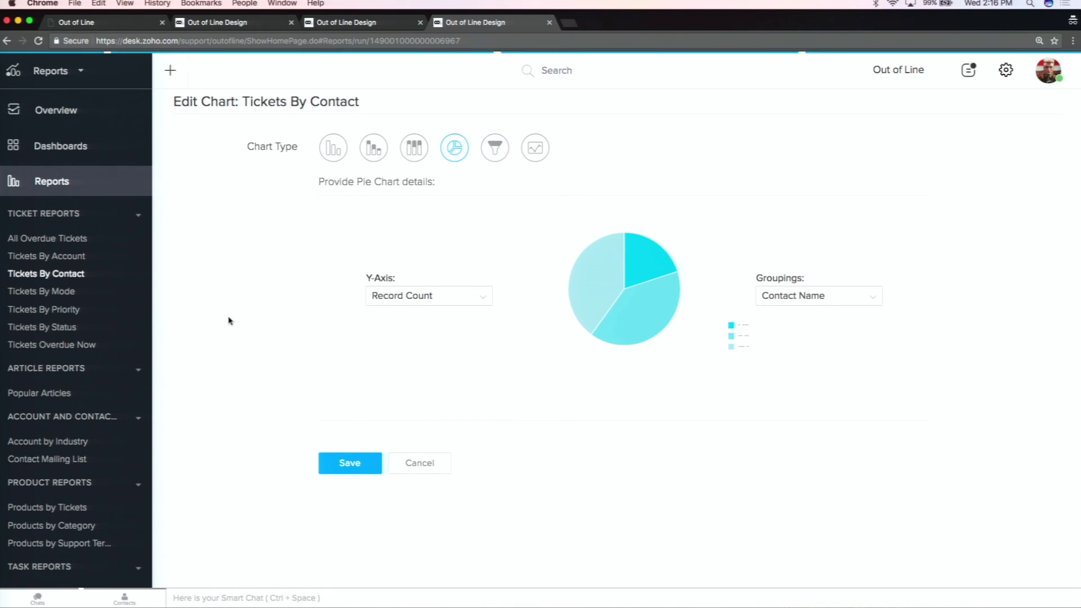
mouse_move(619, 272)
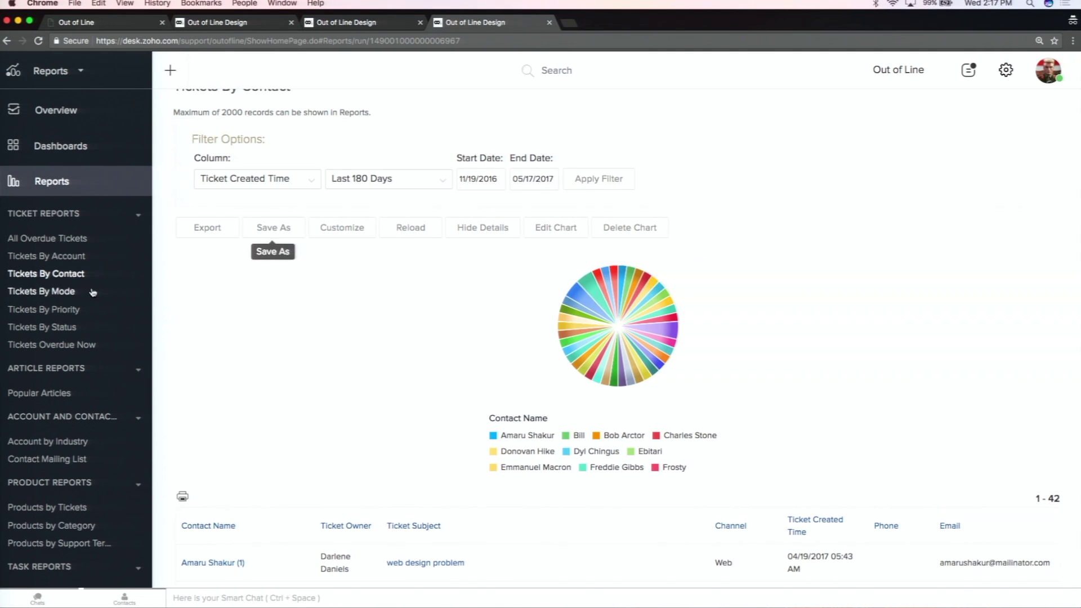
Open the Customer Happiness For Agents report and examine the good, okay and bad rating percentages for each agent.
scroll(93, 291, down, 5)
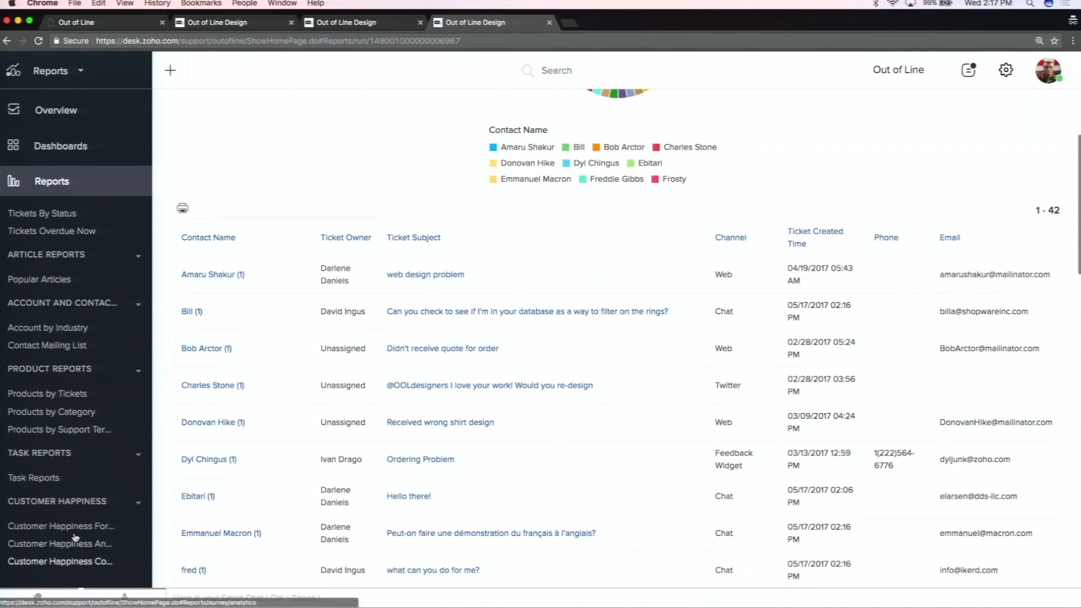
click(75, 527)
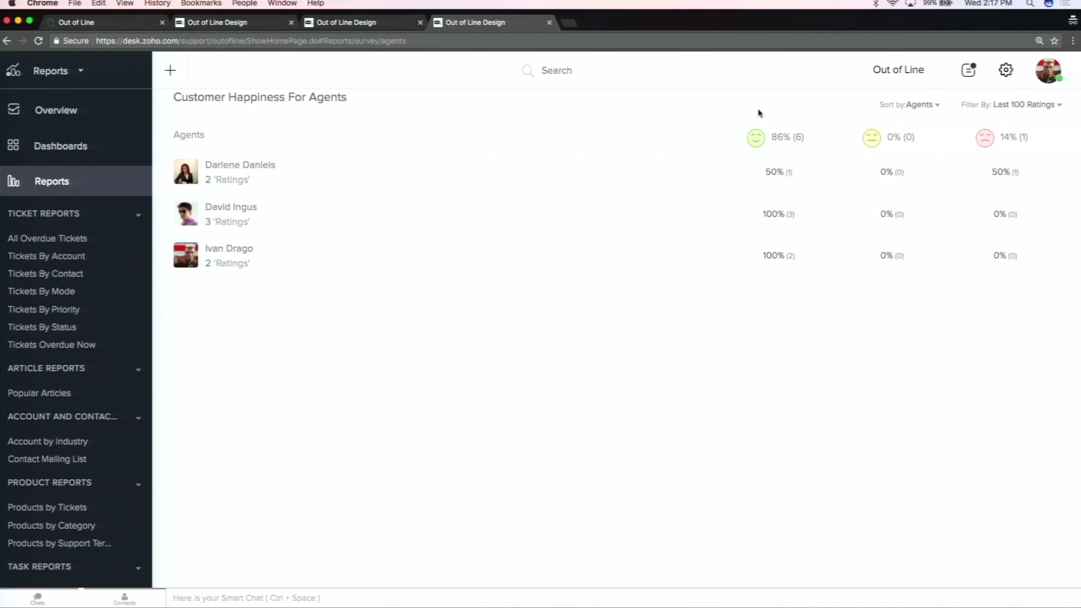
scroll(756, 146, up, 5)
scroll(757, 146, right, 3)
scroll(757, 146, right, 4)
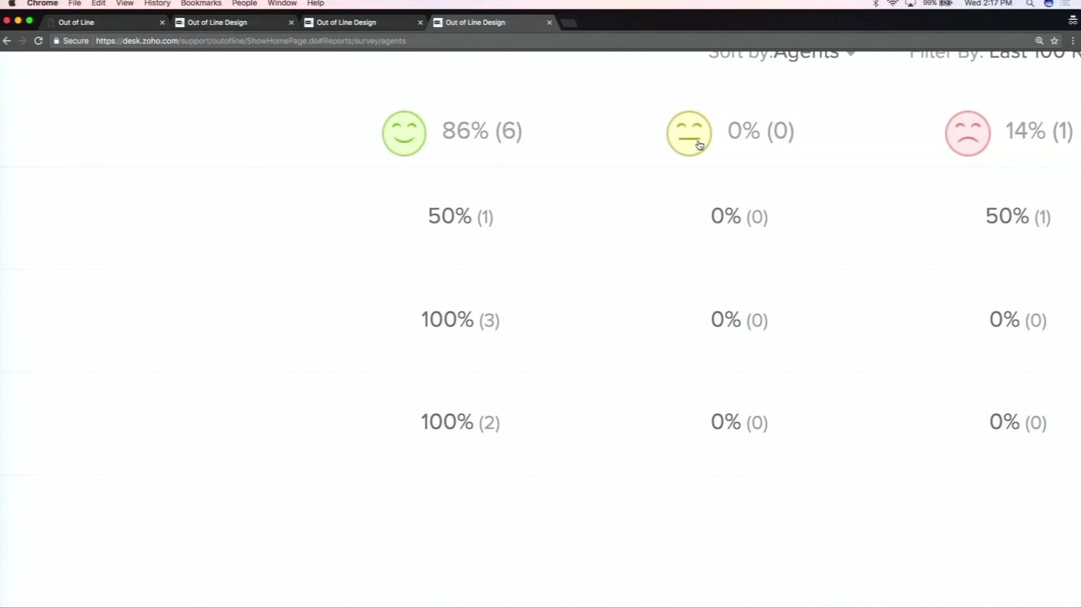
scroll(699, 145, right, 2)
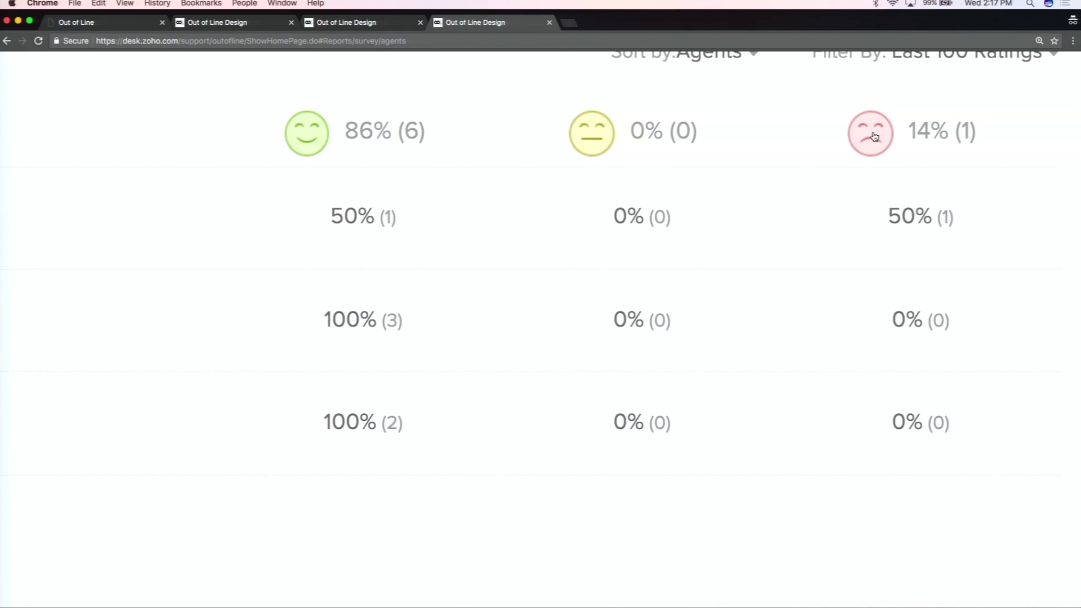
scroll(769, 128, down, 5)
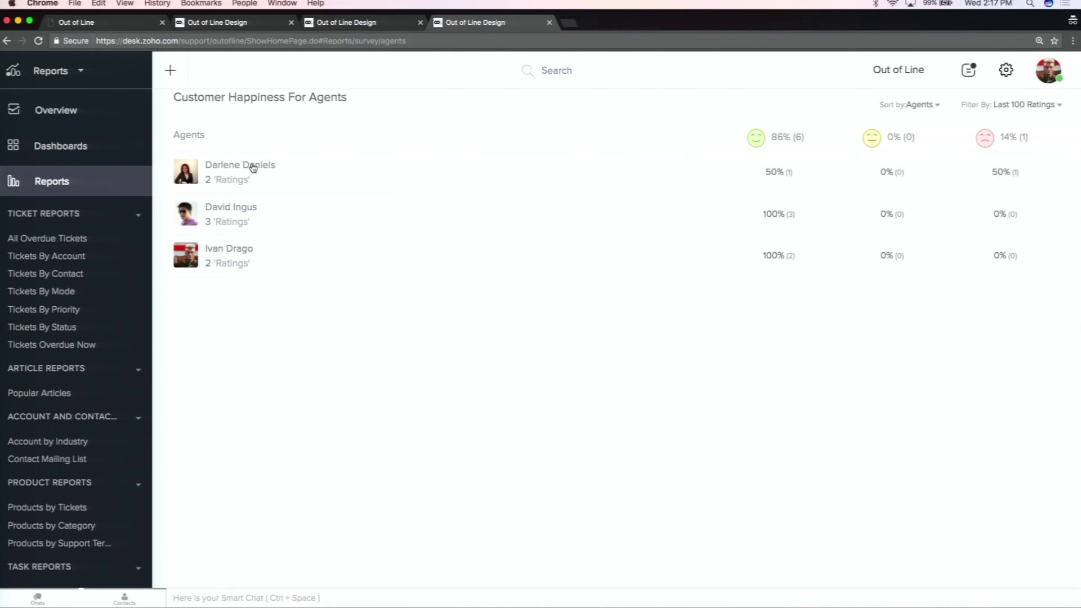
scroll(312, 168, up, 5)
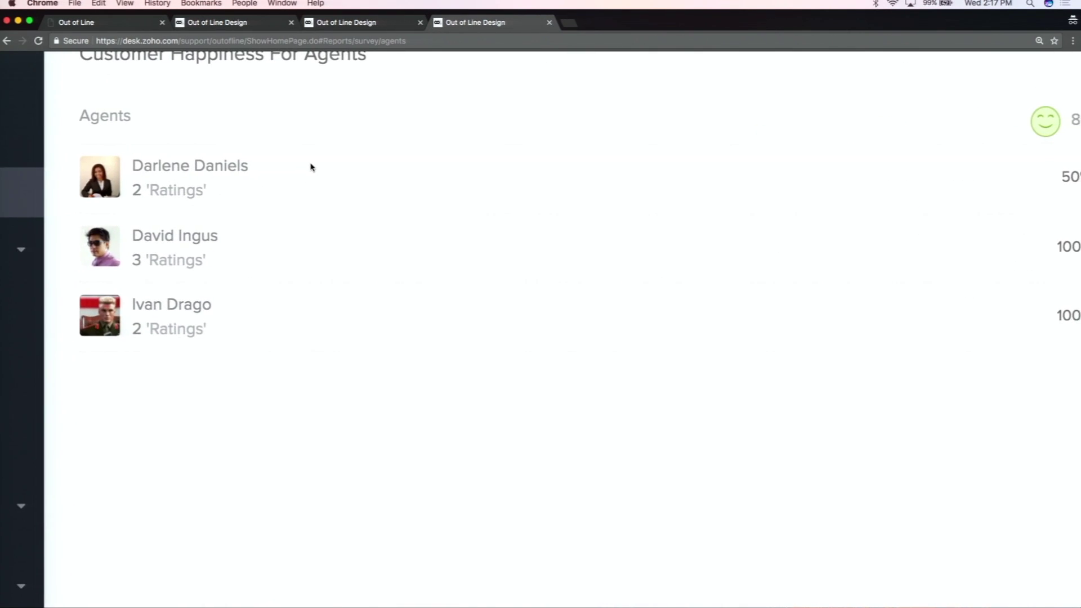
Read the feedback behind the first agent's bad rating, open its Website responsive issue ticket and return to the agent happiness report.
scroll(311, 167, right, 10)
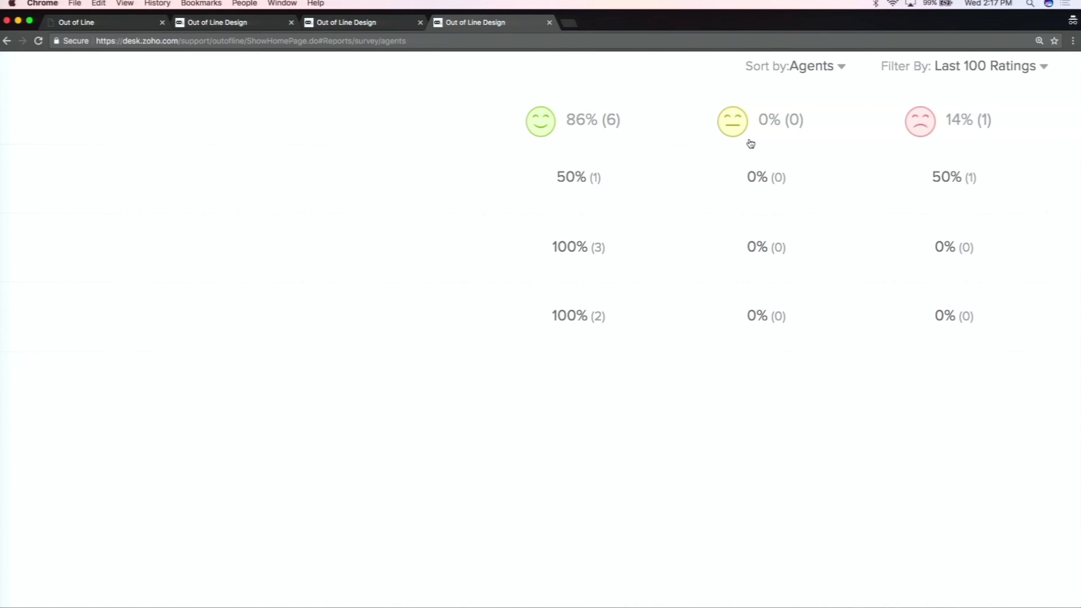
scroll(889, 171, down, 5)
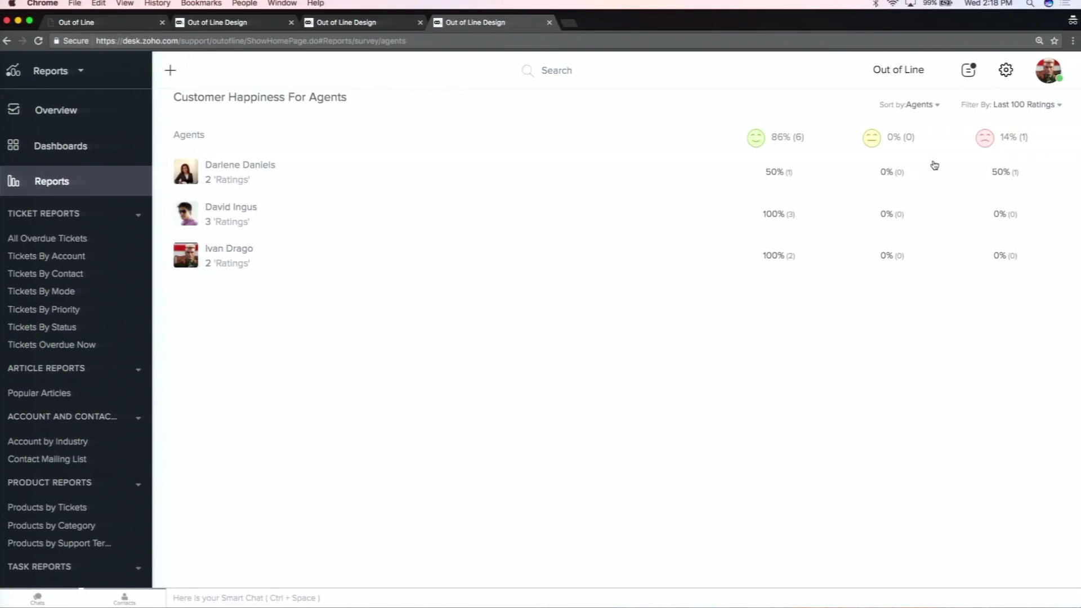
click(1001, 173)
mouse_move(745, 225)
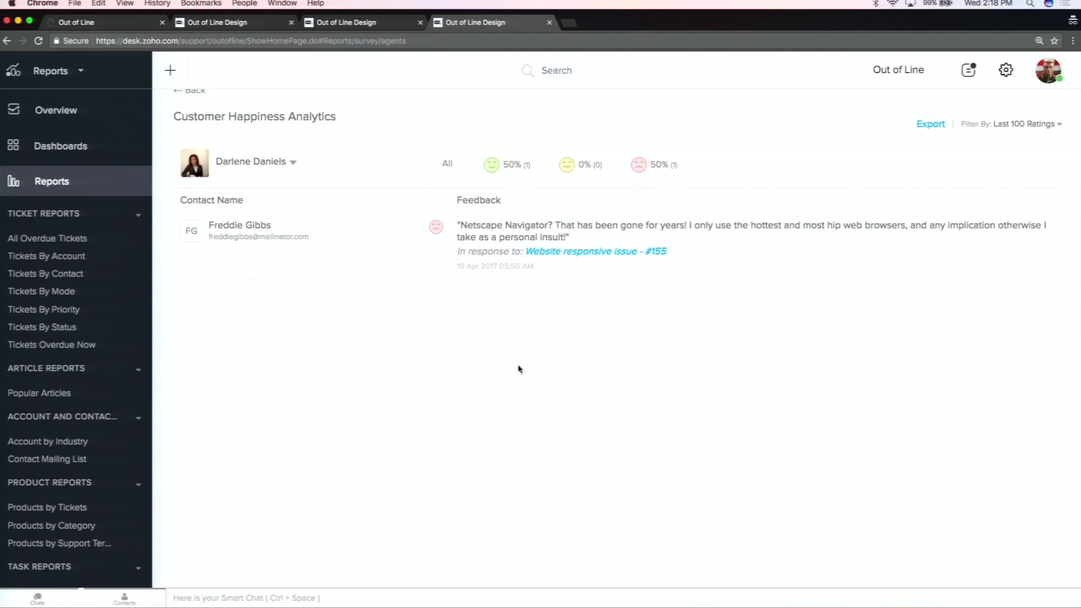
mouse_move(695, 259)
click(546, 251)
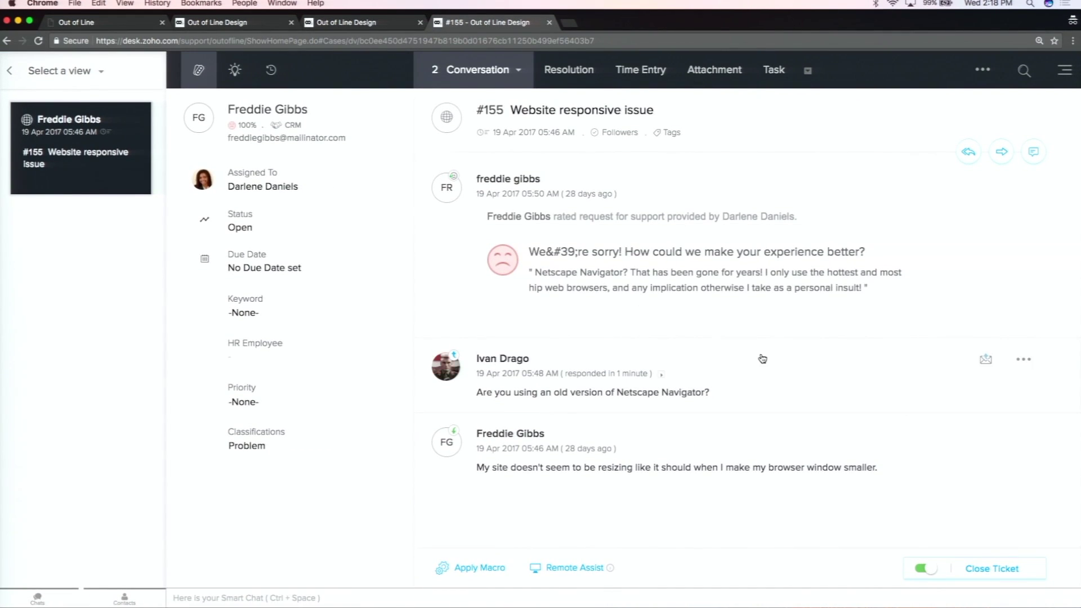
click(9, 71)
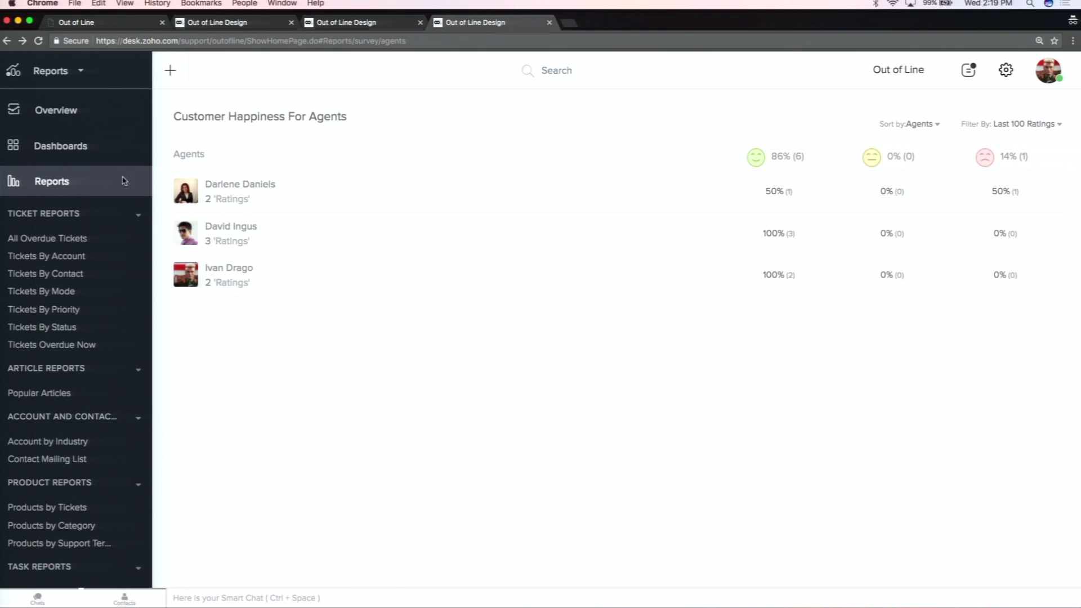
Look through the available dashboards and the current ticket statistics overview, ending on the dashboards list.
click(71, 144)
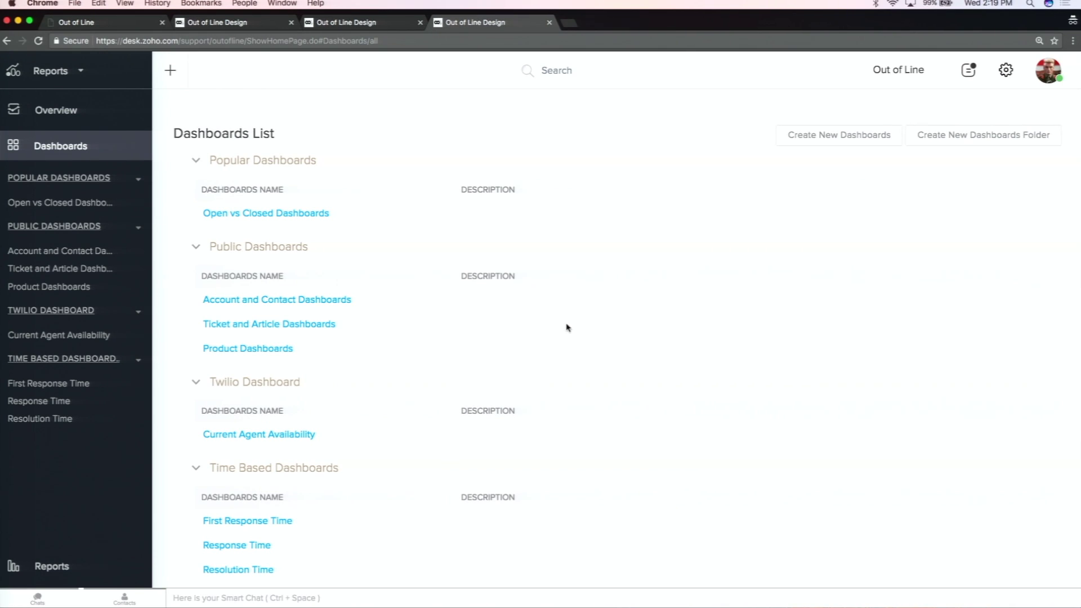
click(68, 120)
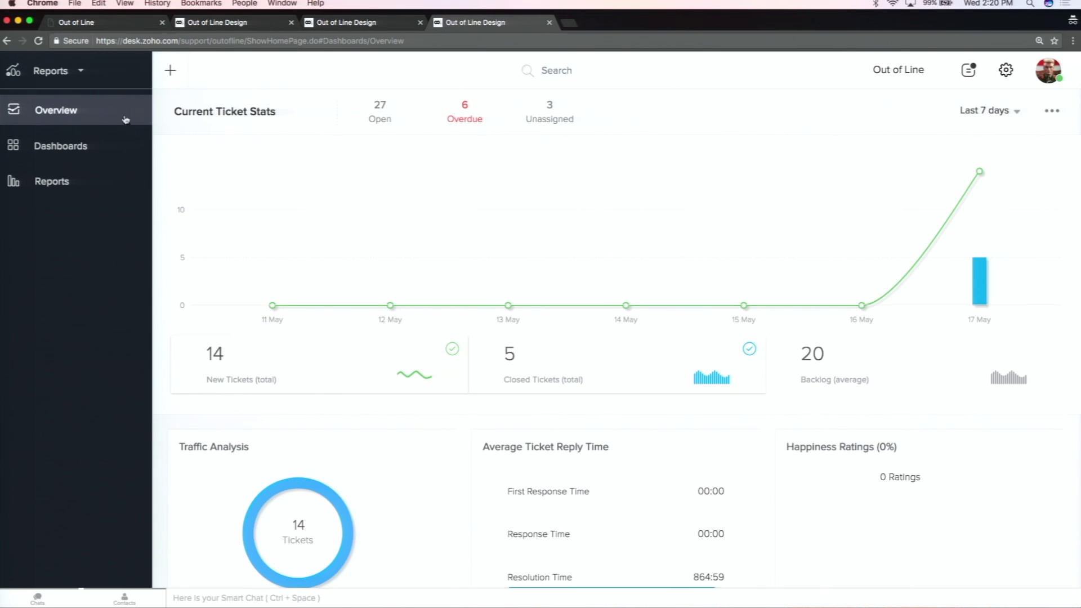
click(80, 150)
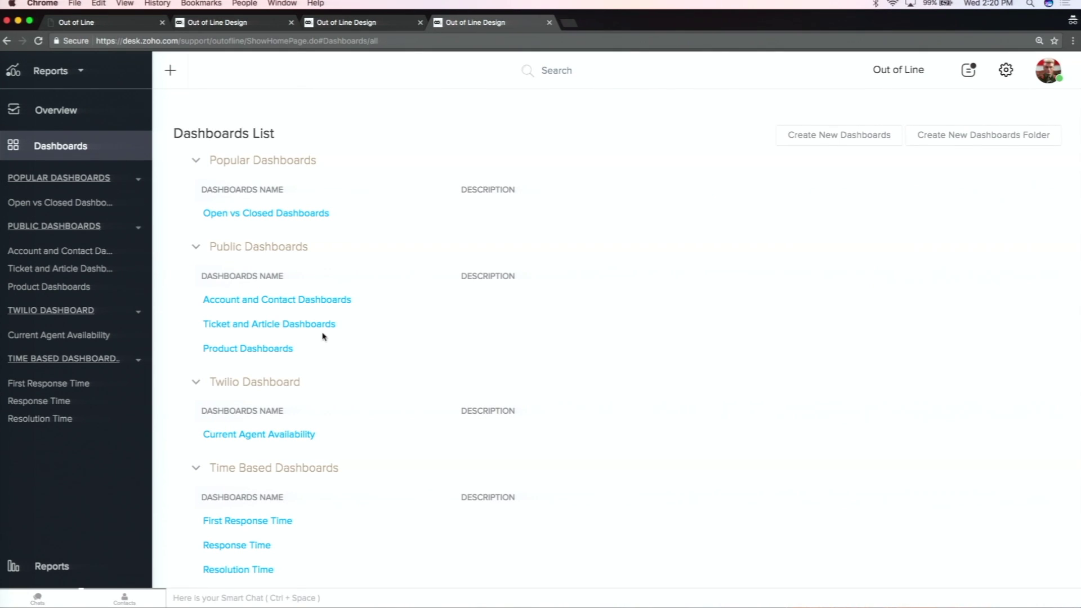
Look over the name and folder fields of the new dashboard form and leave it unsaved for the reports overview.
click(849, 135)
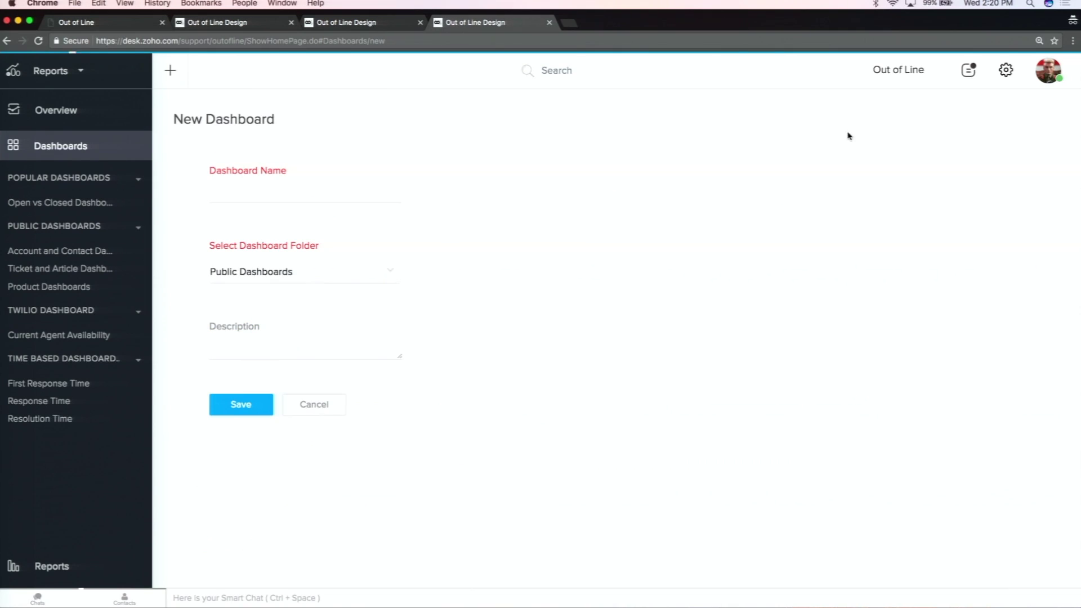
click(366, 191)
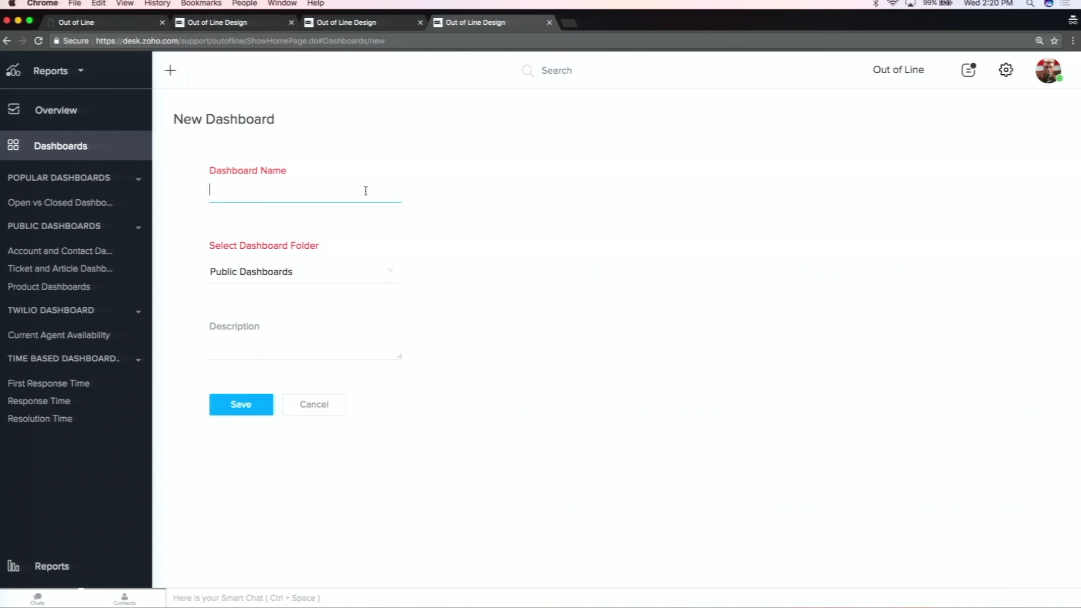
click(325, 277)
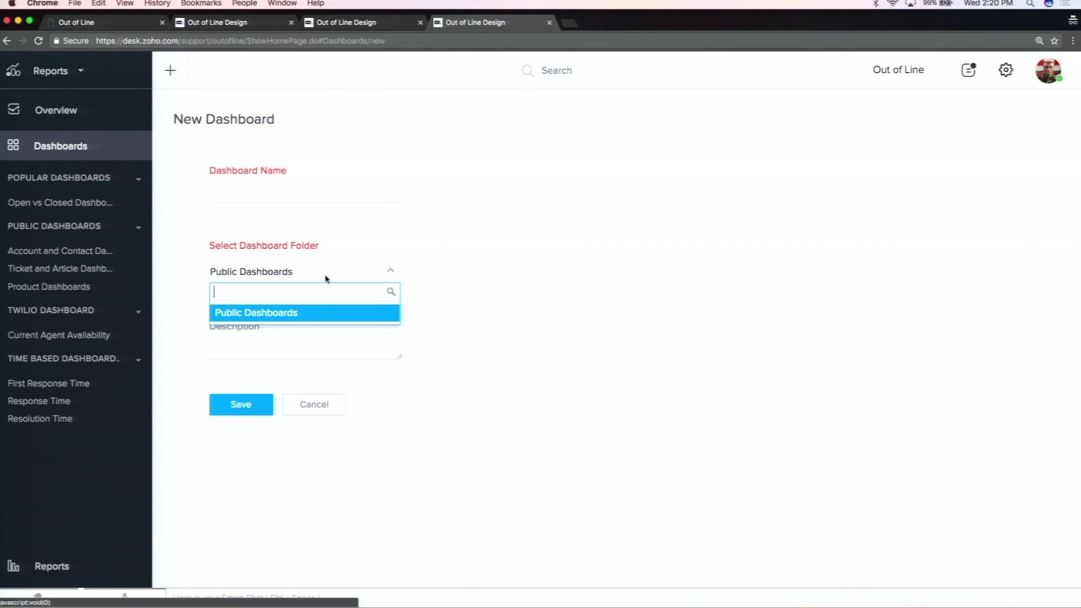
click(426, 268)
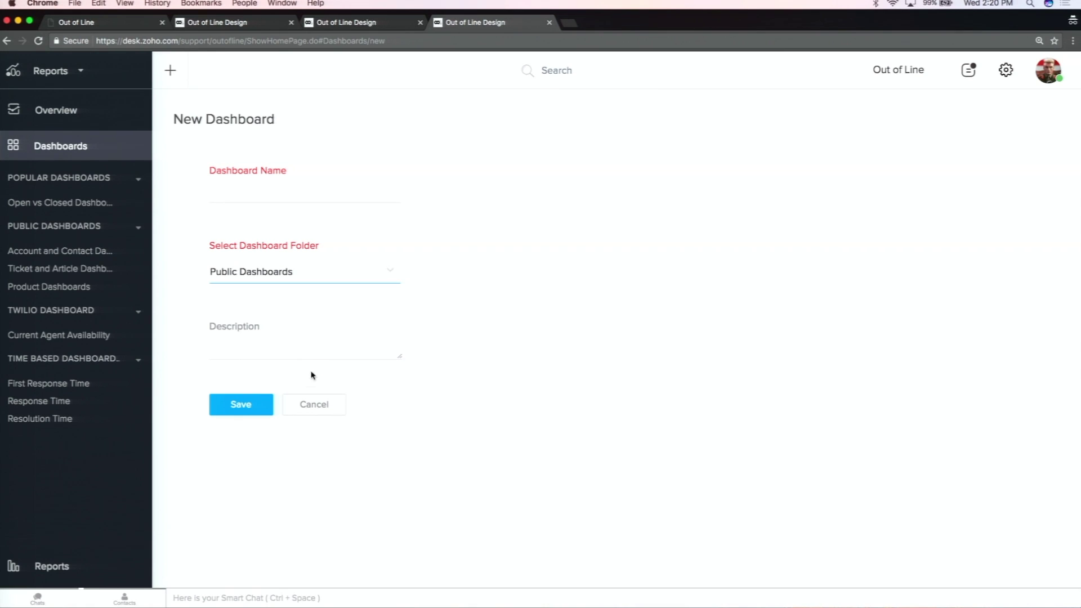
click(59, 80)
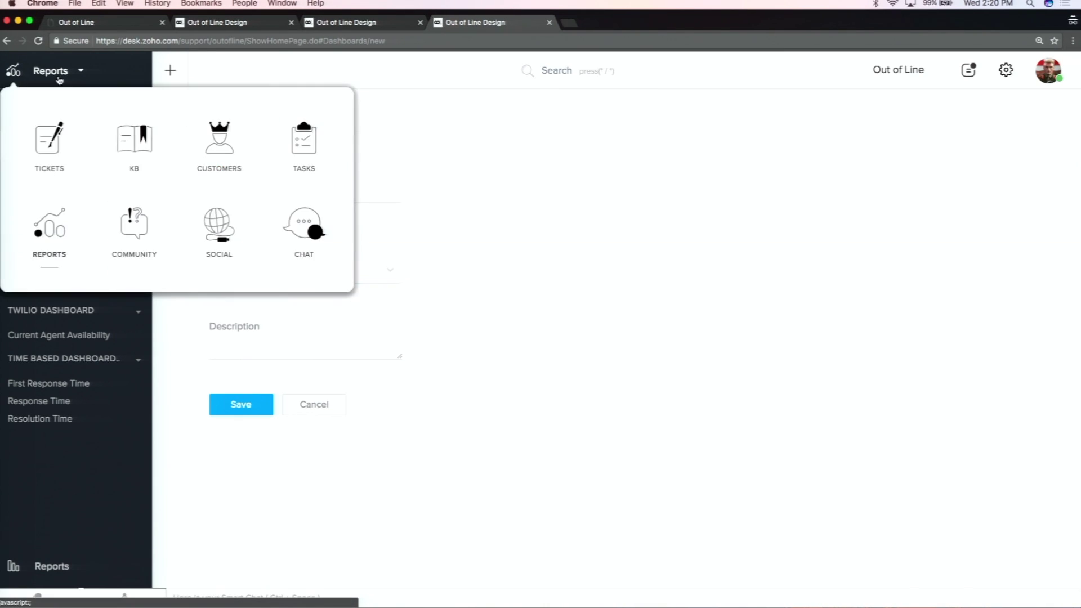
click(38, 254)
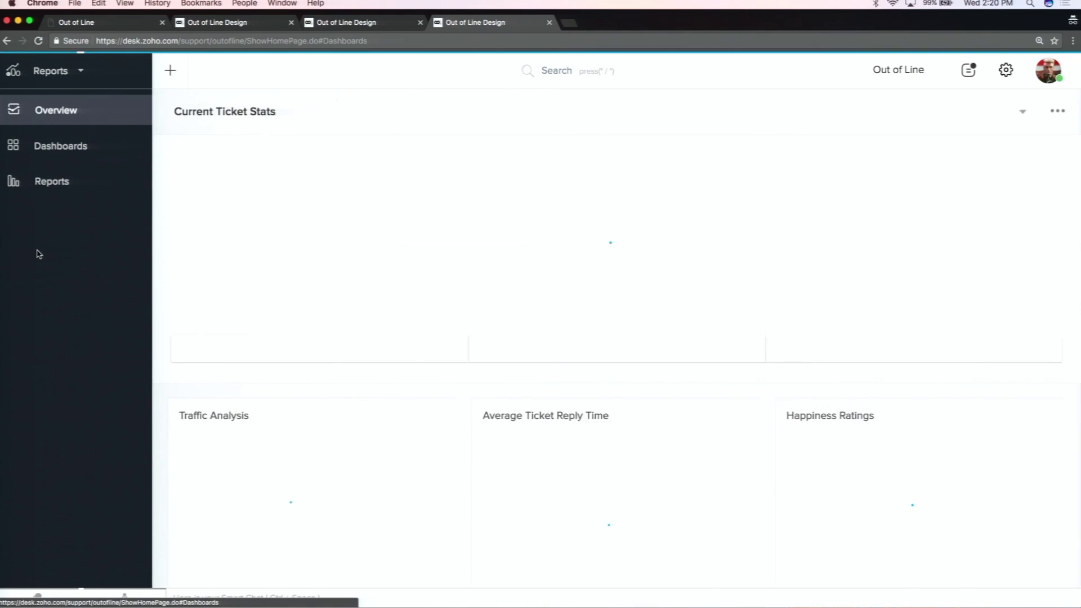
View the list of available reports and switch to the knowledge base's published articles.
click(72, 186)
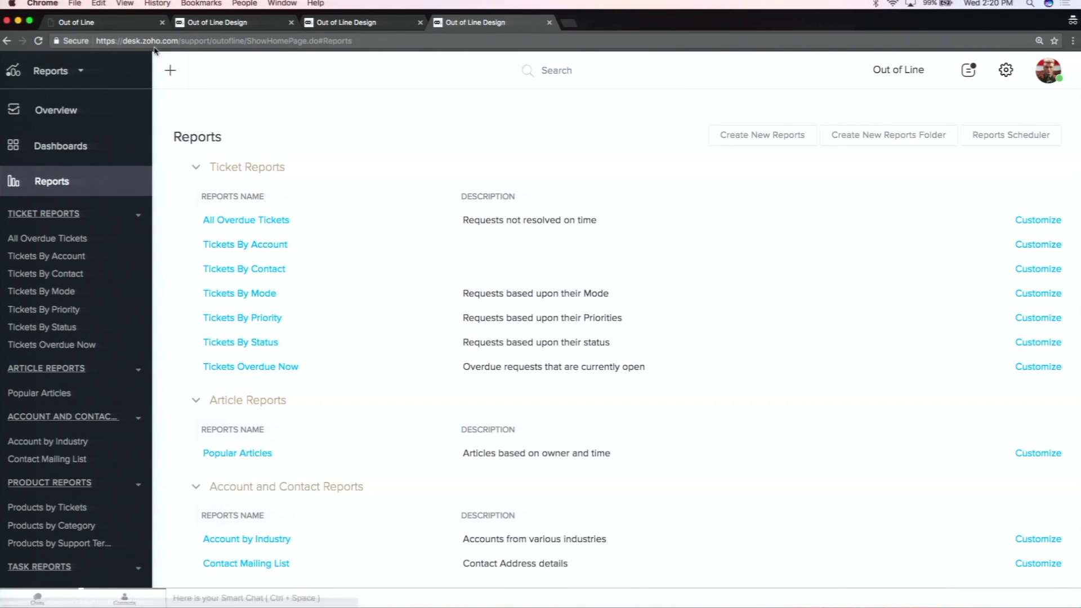
click(53, 71)
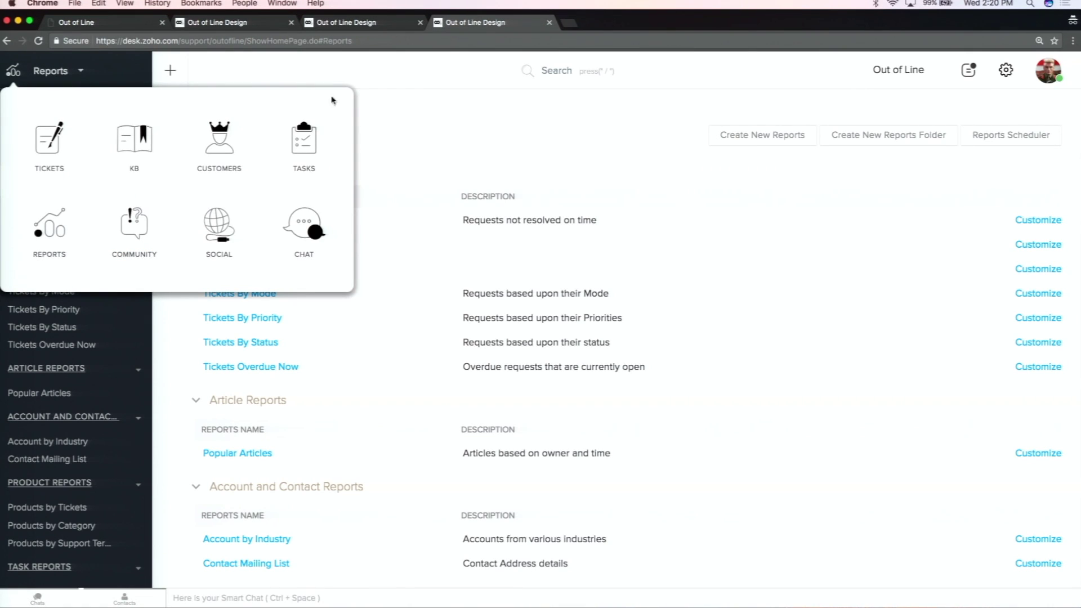
click(133, 154)
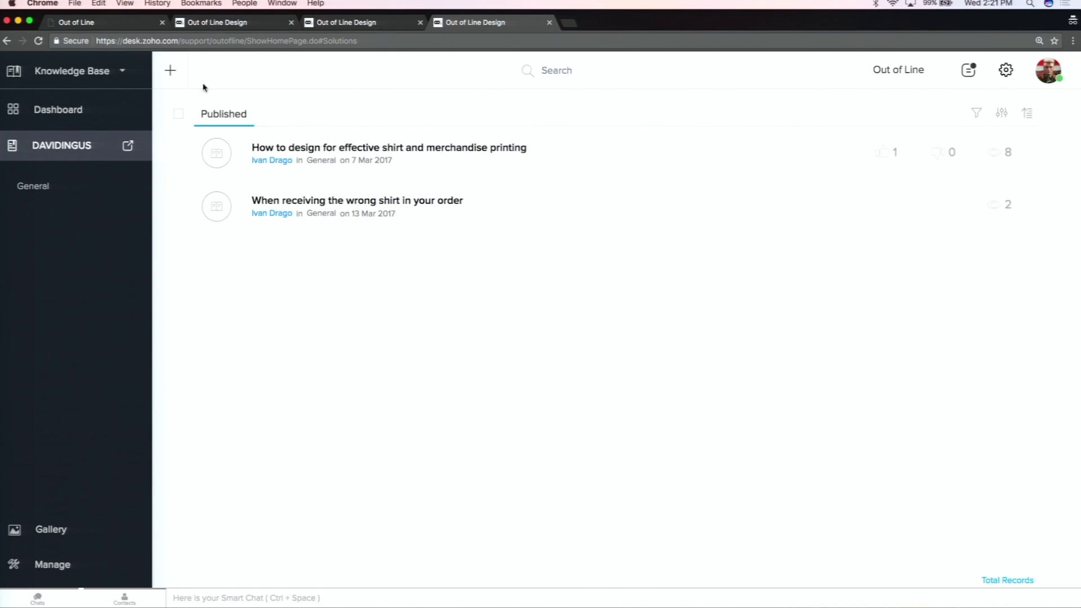
Look over the title and body editor of a new knowledge base article and discard it without saving.
click(175, 72)
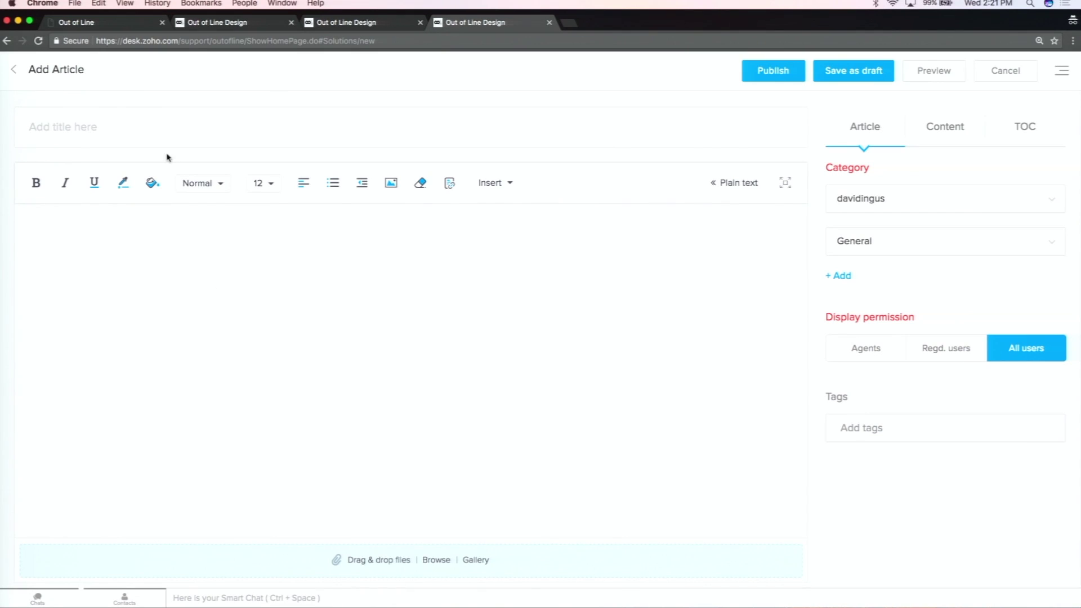
click(161, 116)
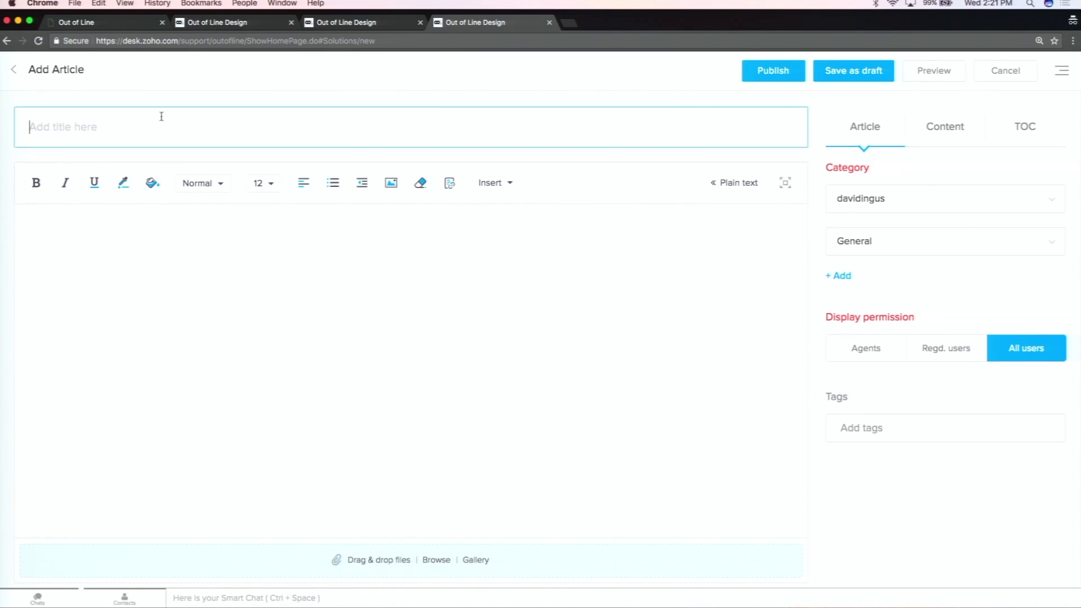
click(123, 231)
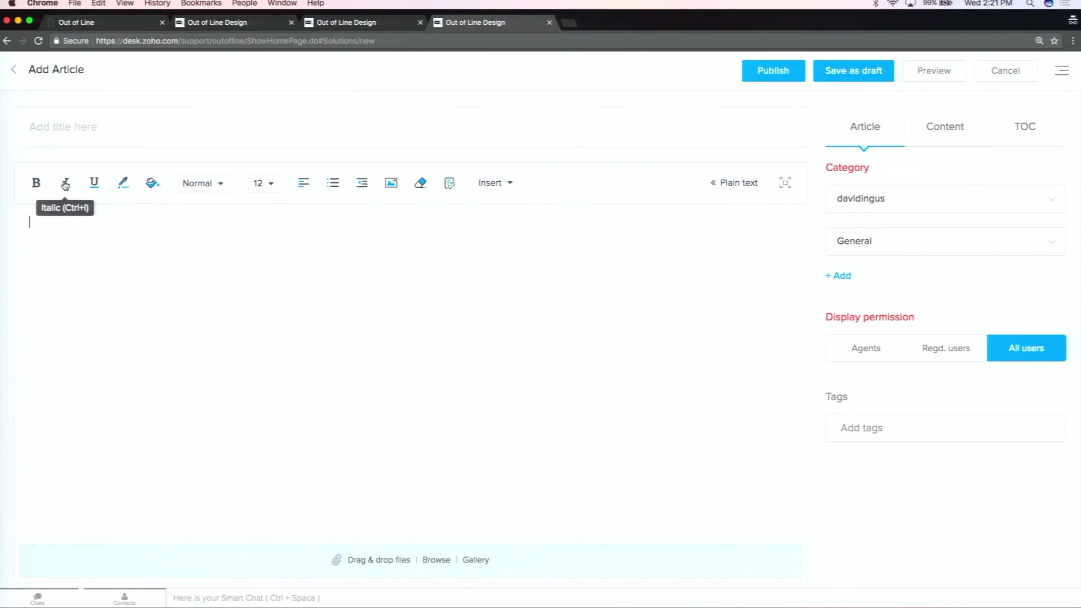
click(13, 70)
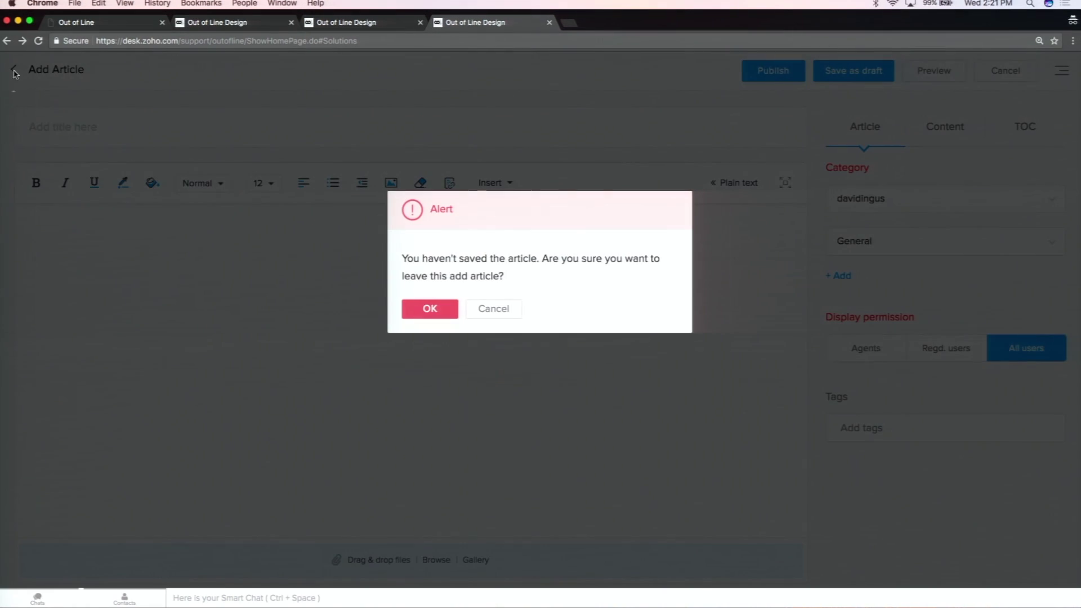
click(437, 309)
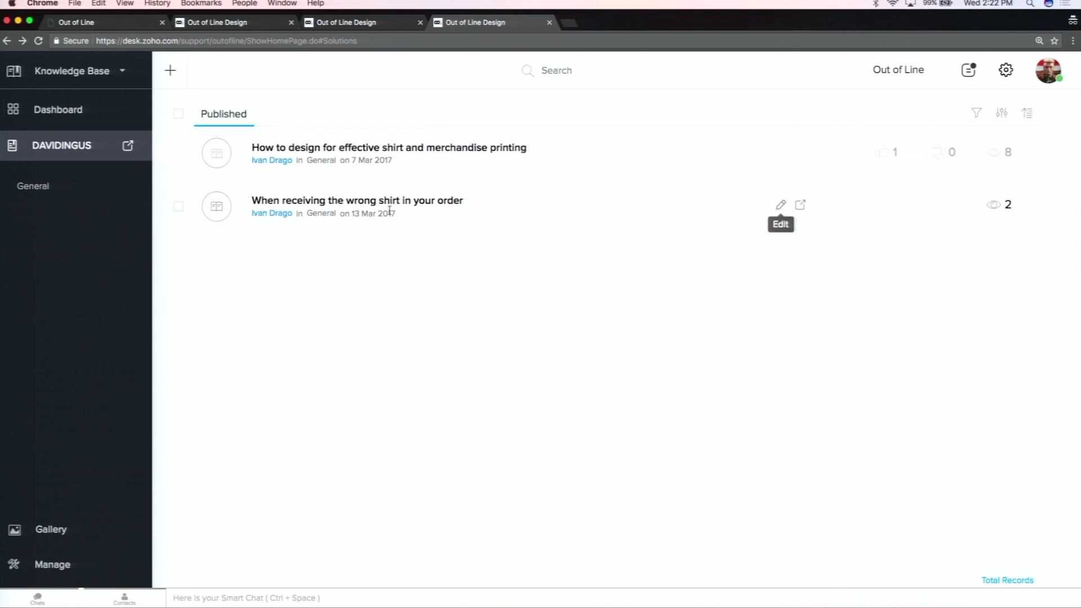
Open the high-priority double credit card charge ticket, view its assignable agents and return to All Tickets without reassigning it.
click(70, 71)
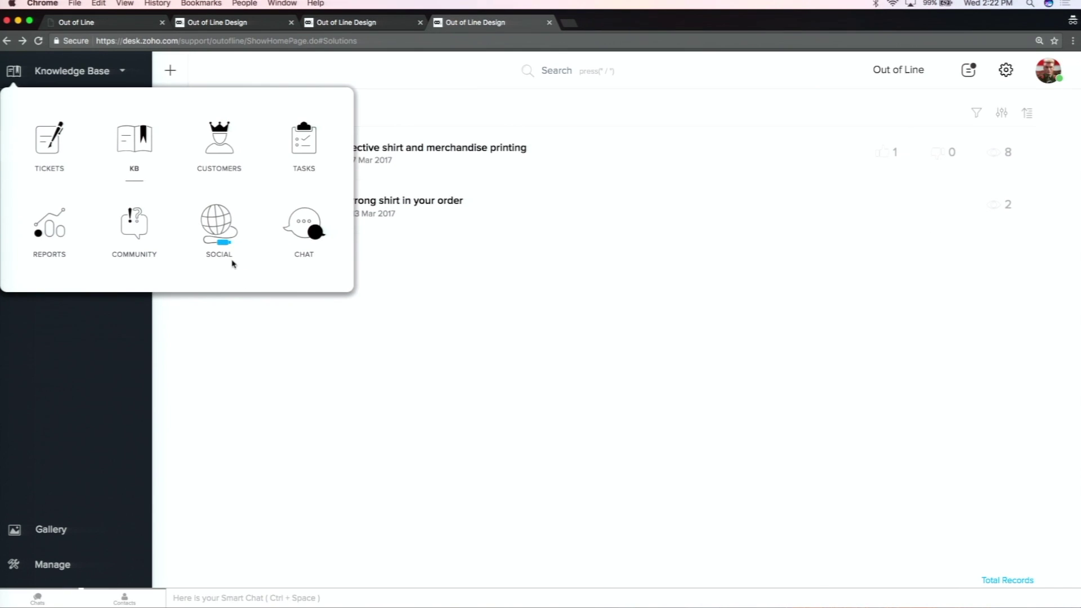
click(54, 151)
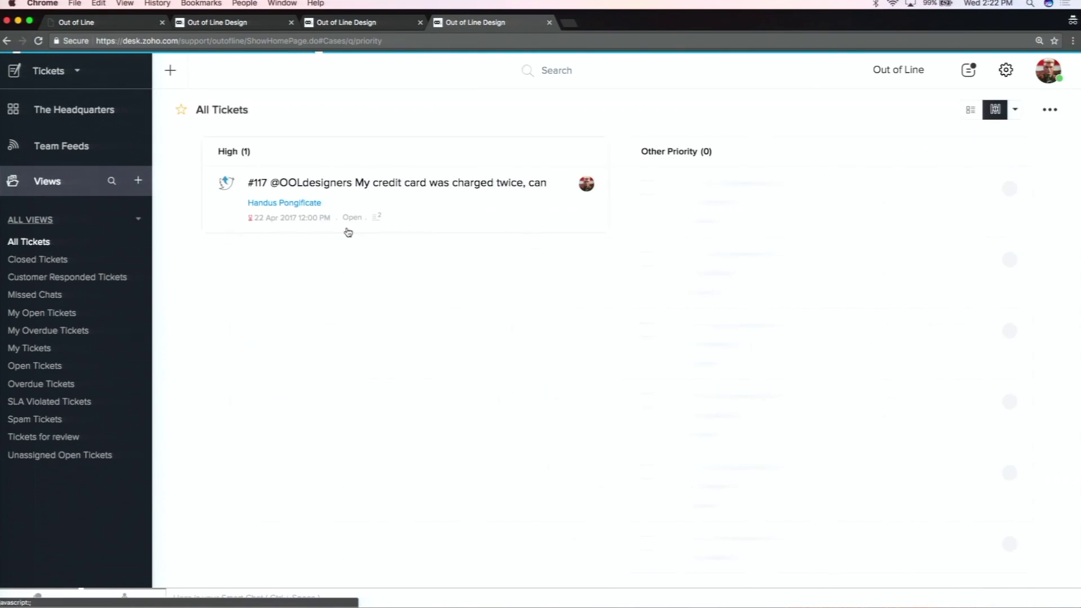
key(ctrl+Right)
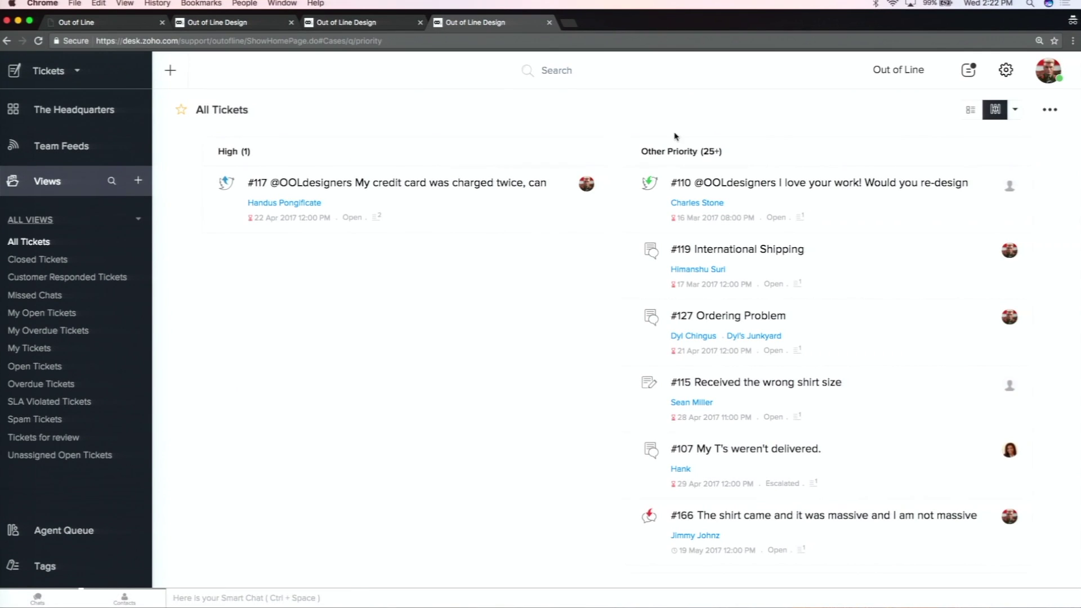
click(487, 188)
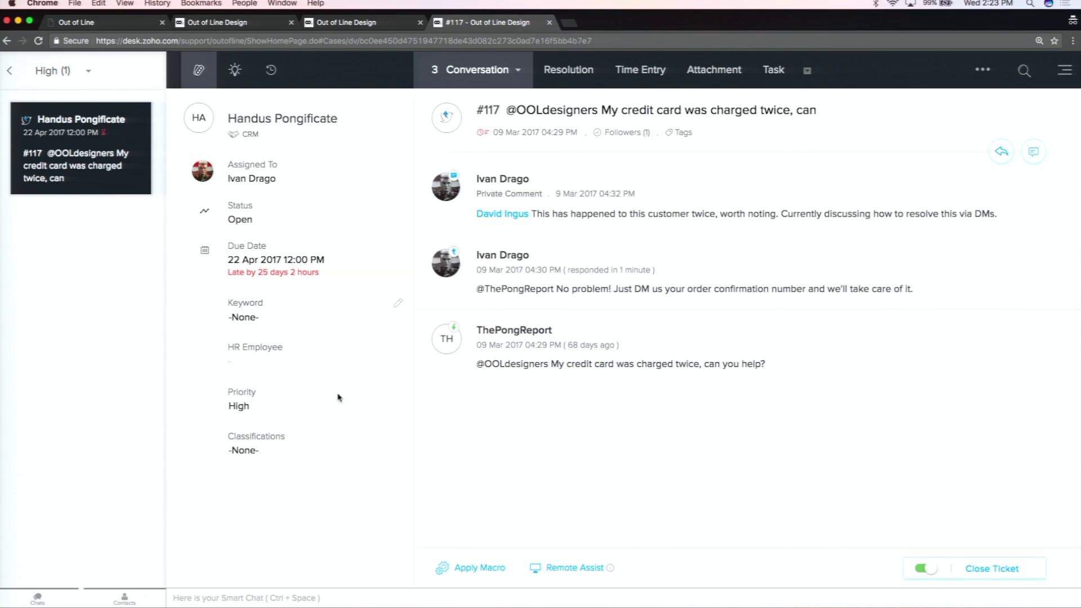
click(285, 180)
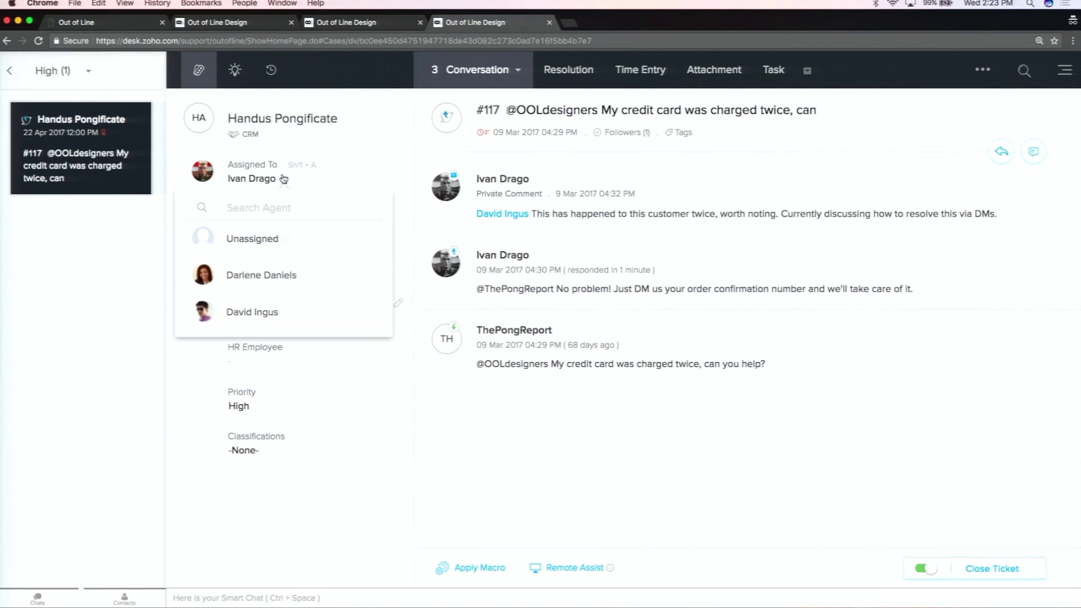
click(15, 77)
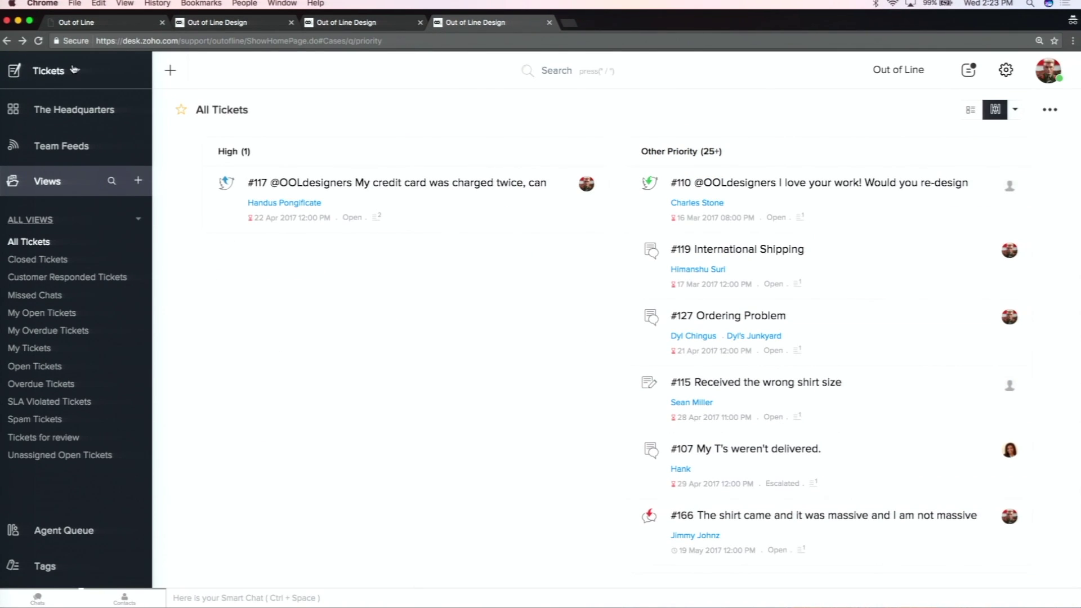
Look over the new Direct Assignment rule form in the automation setup and open the Round Robin rules.
click(1006, 70)
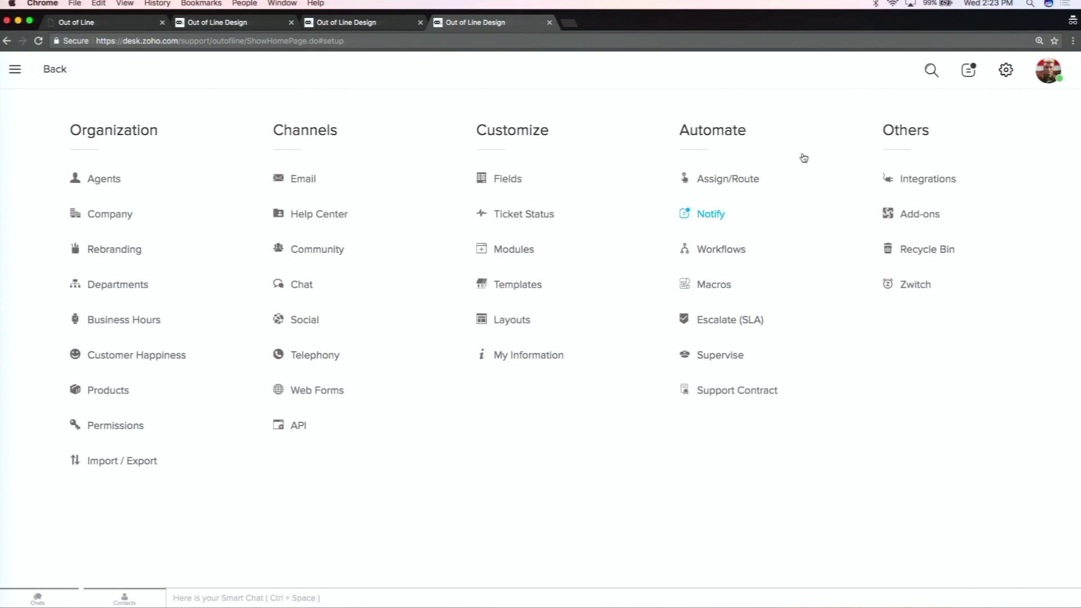
click(756, 178)
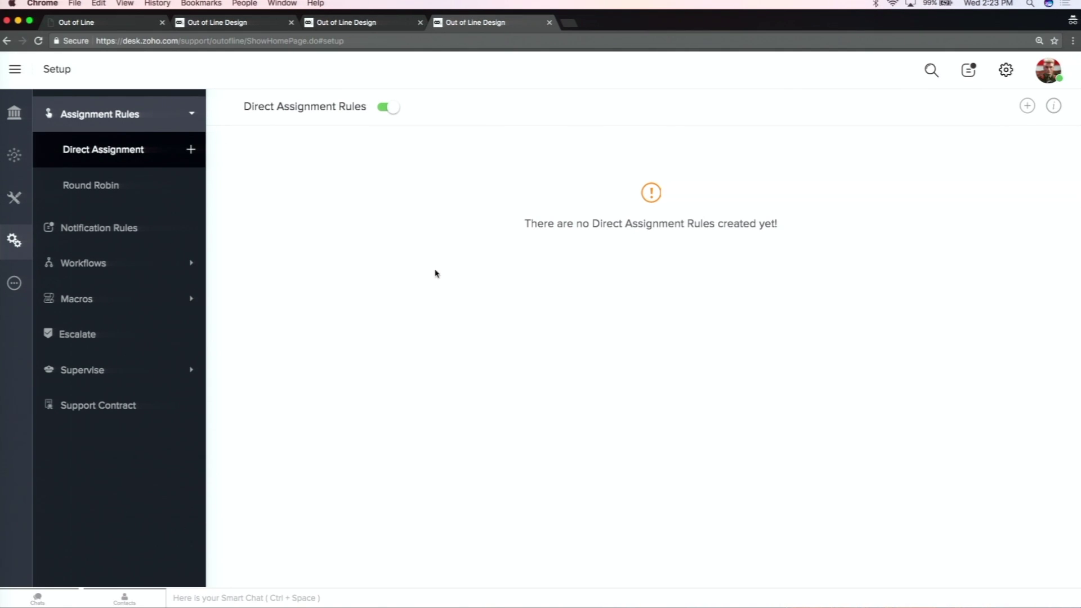
click(192, 150)
click(273, 175)
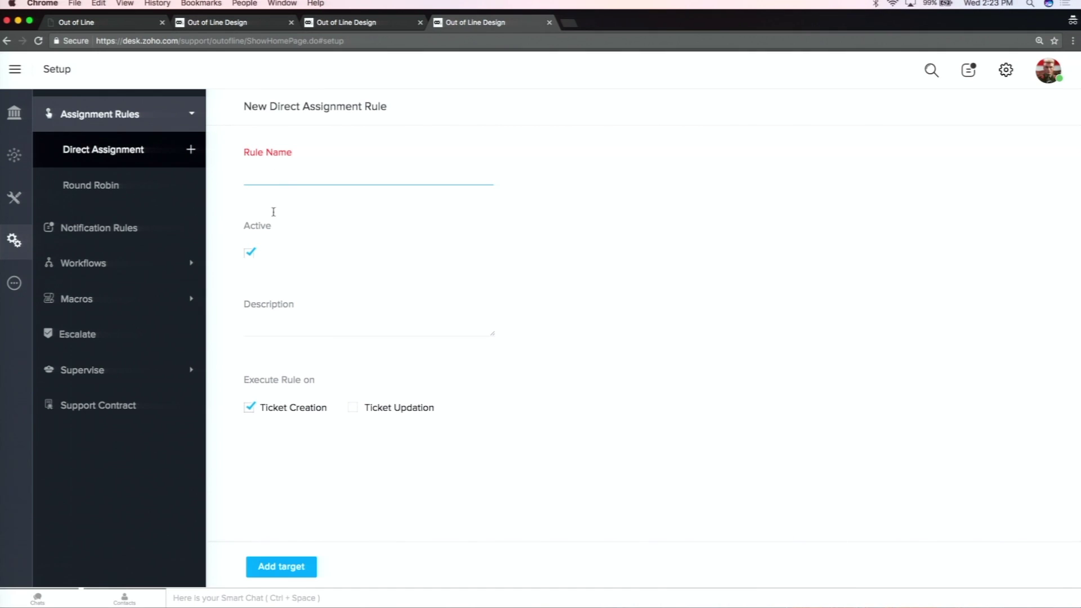
click(354, 407)
click(126, 186)
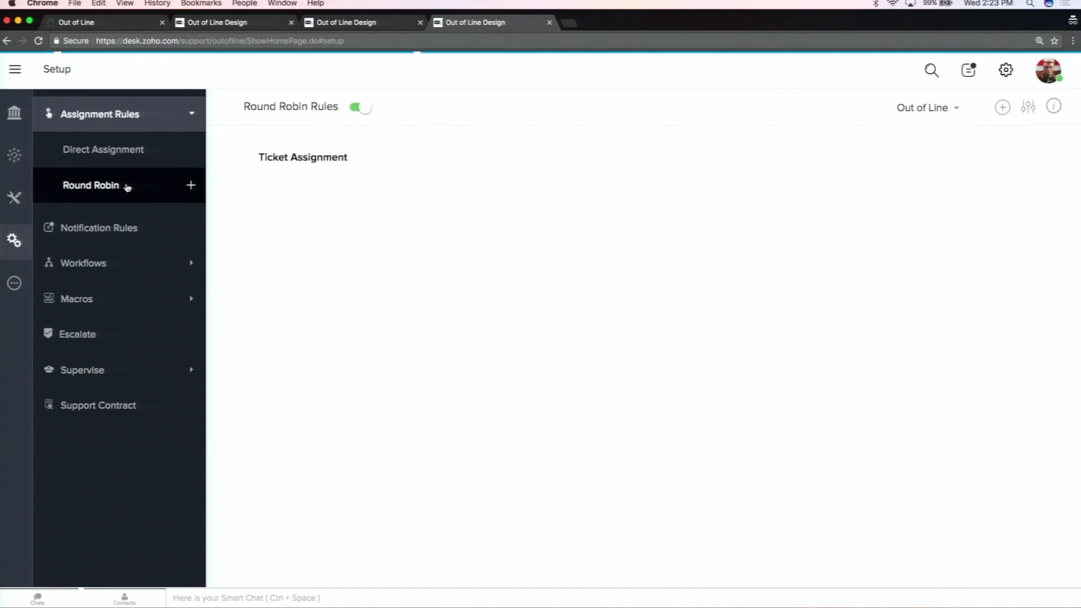